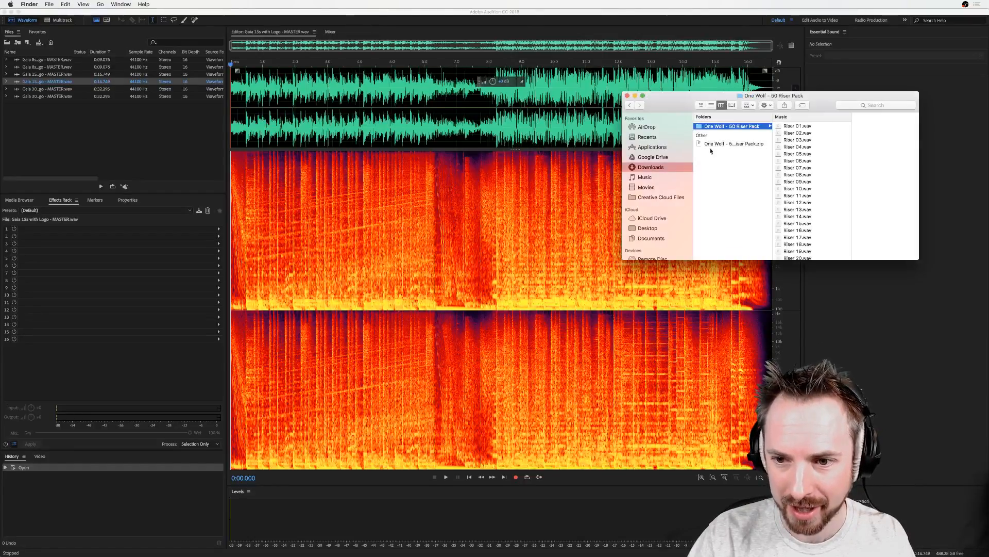
- Audition Riser 01.wav, Riser 02.wav and Riser 10.wav from the One Wolf - 50 Riser Pack folder
left_click(793, 127)
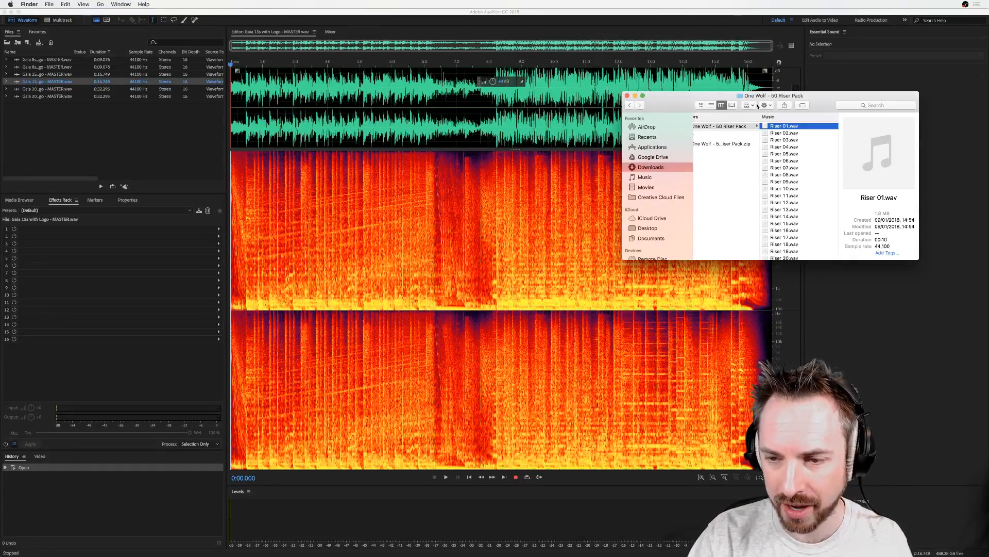
left_click_drag(747, 97, 520, 118)
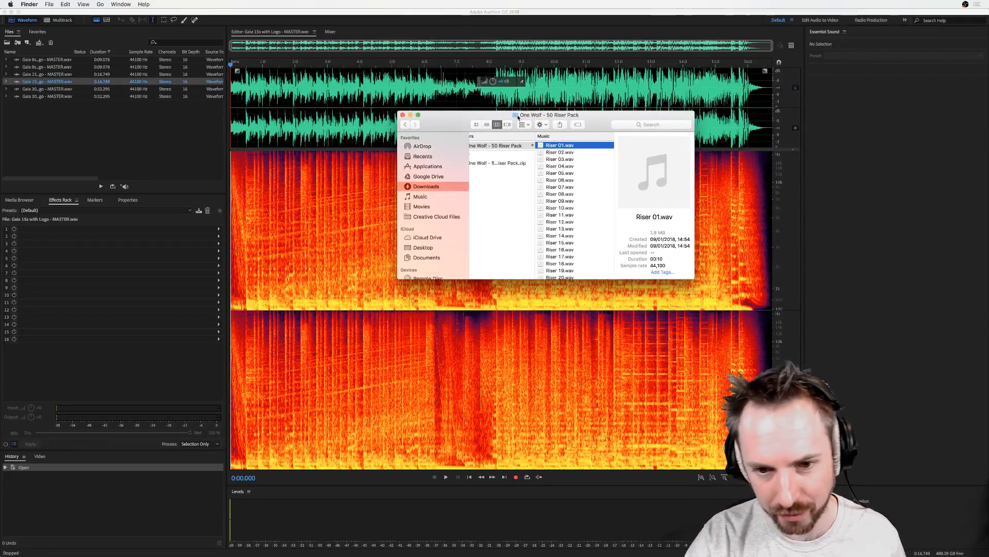
key("space")
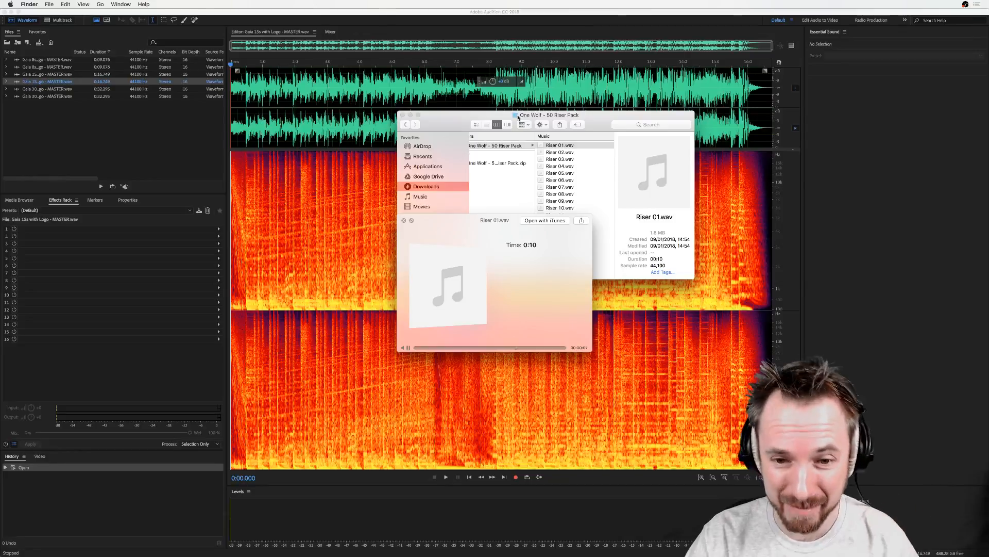
key("Down")
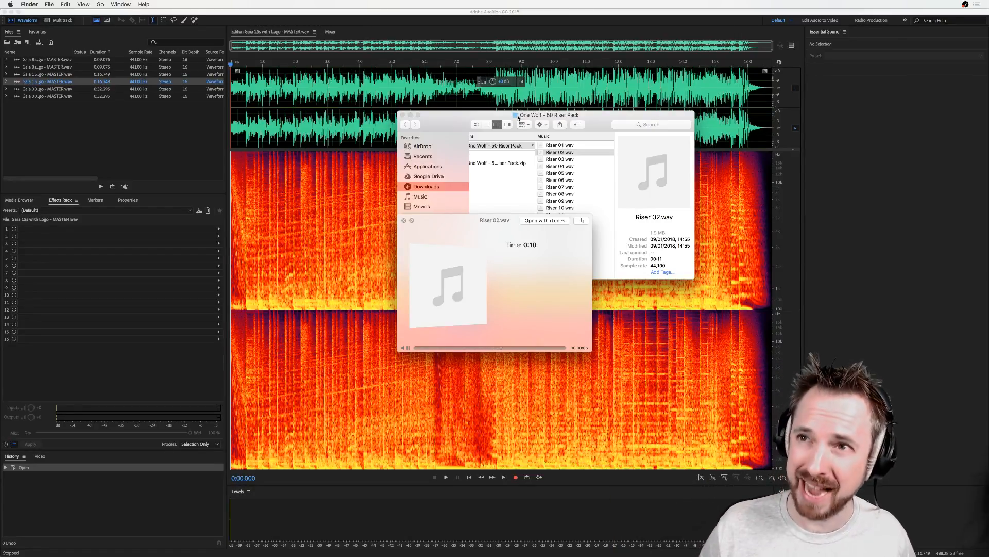
left_click(563, 207)
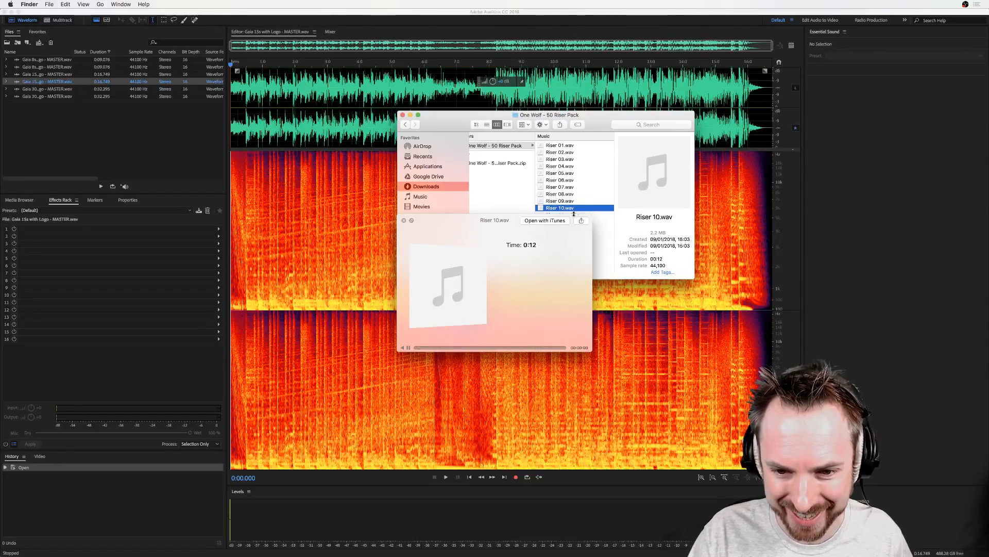
- Preview Riser 23.wav and Riser 39.wav further down the riser pack
scroll(572, 208, "down", 5)
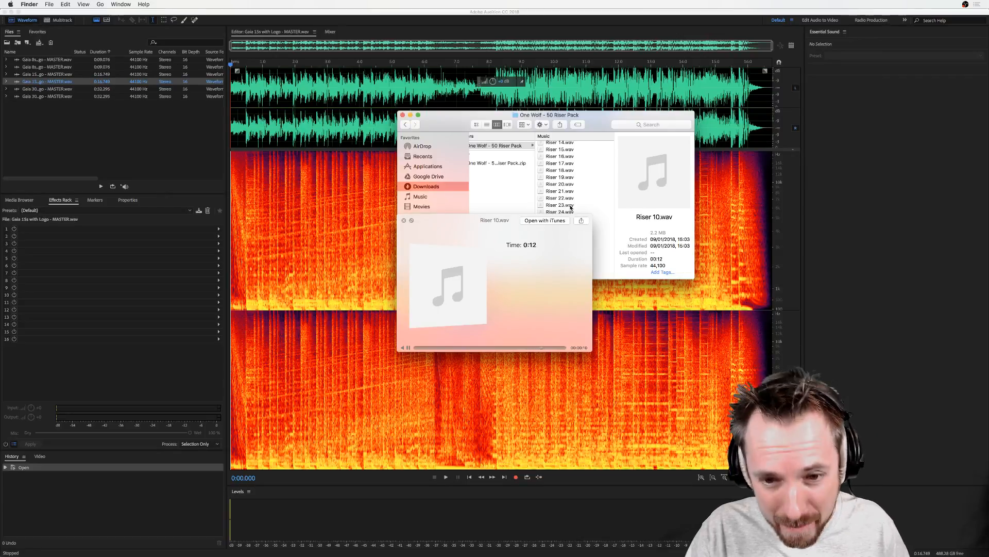
left_click(569, 205)
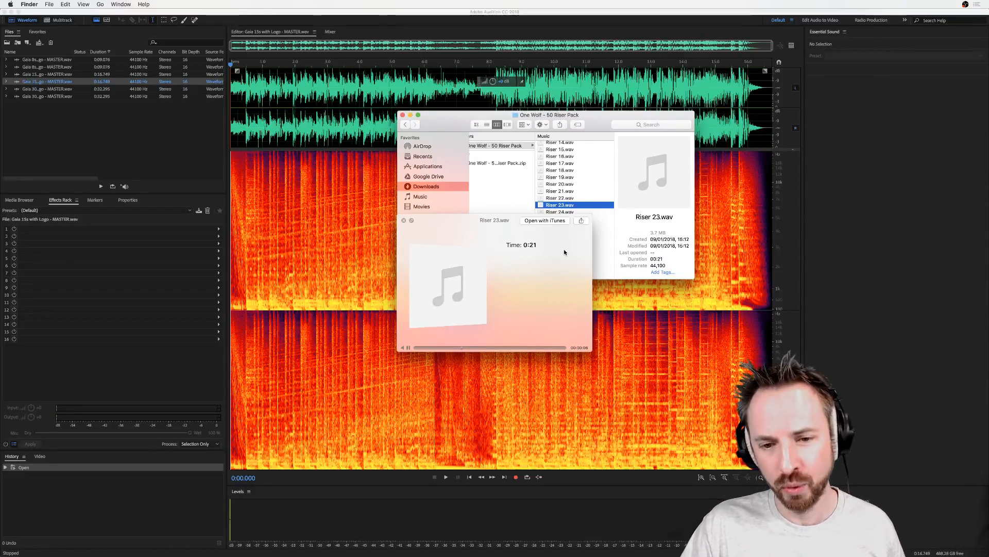
scroll(582, 210, "down", 5)
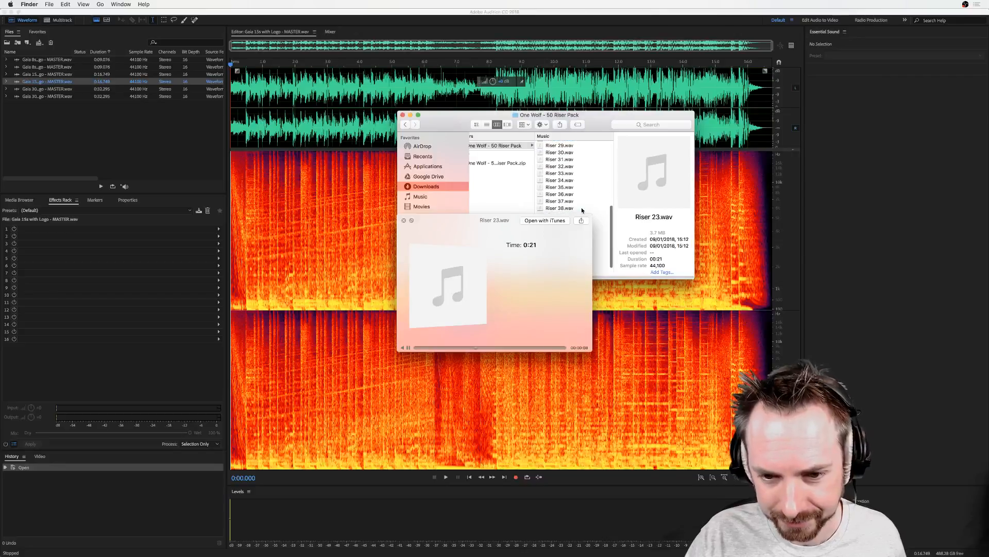
scroll(582, 209, "down", 2)
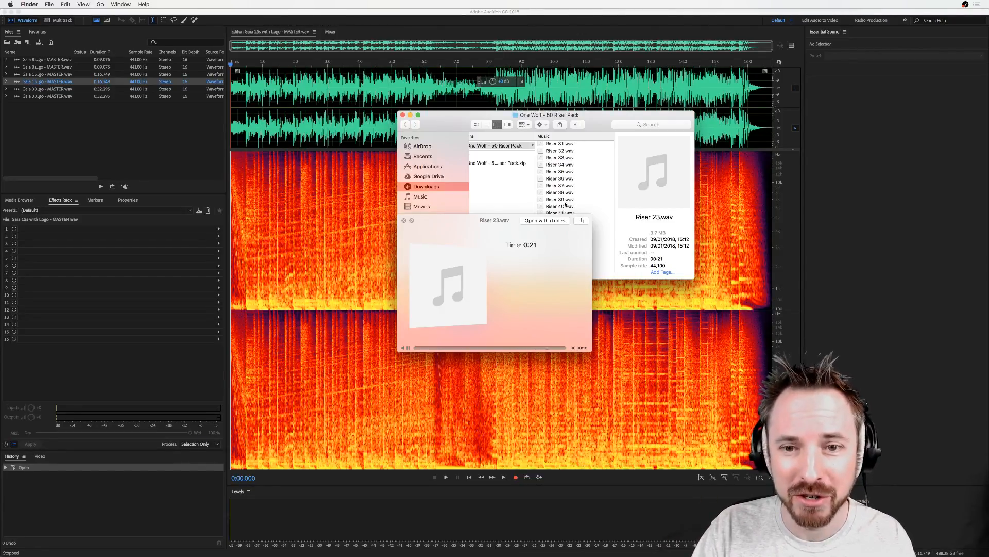
left_click(564, 200)
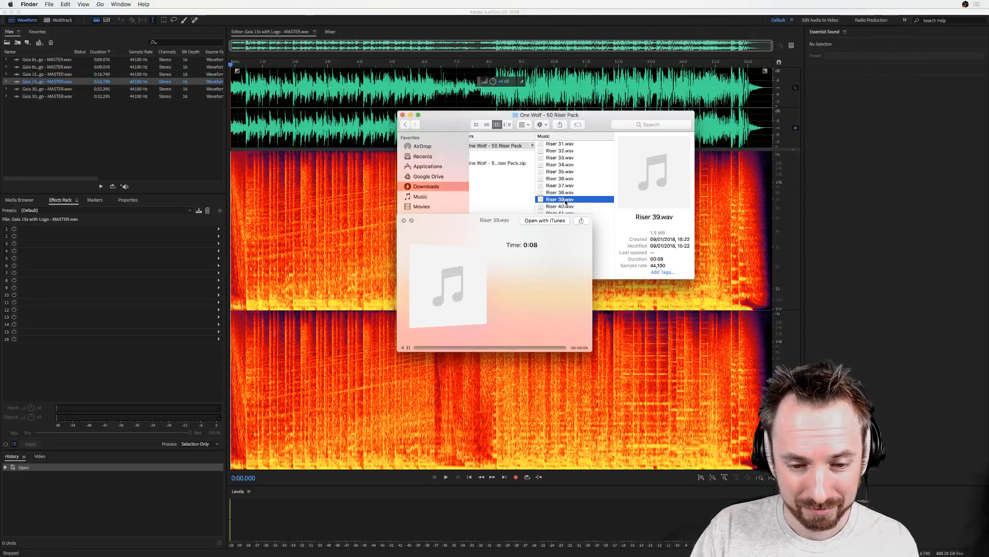
- Import Riser 39.wav into the project files in Adobe Audition and play the open Gaia 15s with Logo track
key("space")
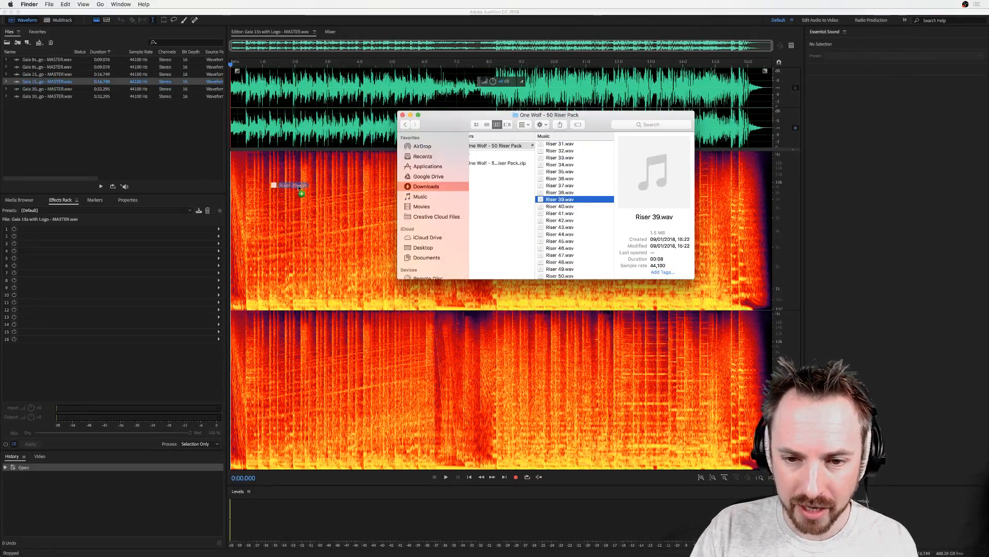
left_click_drag(299, 187, 90, 127)
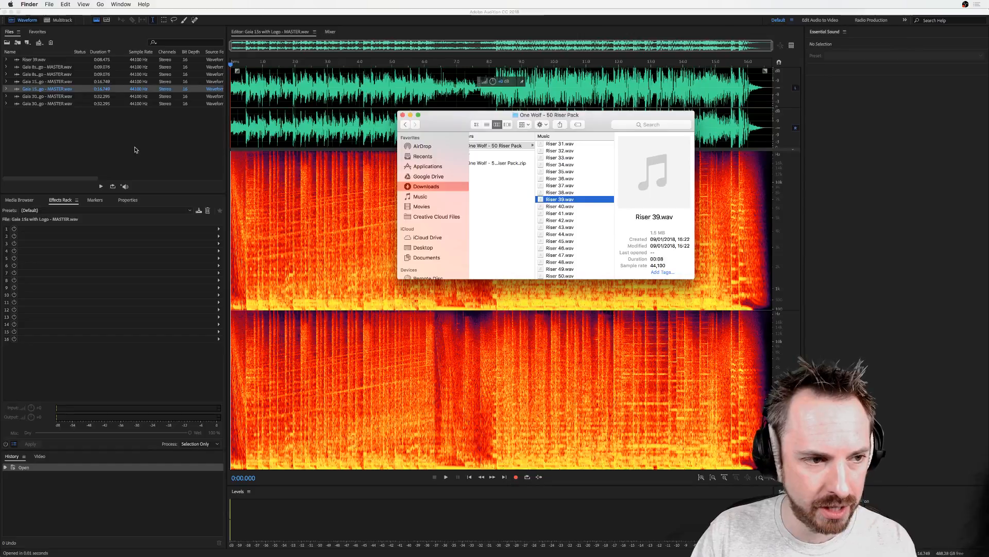
left_click(90, 127)
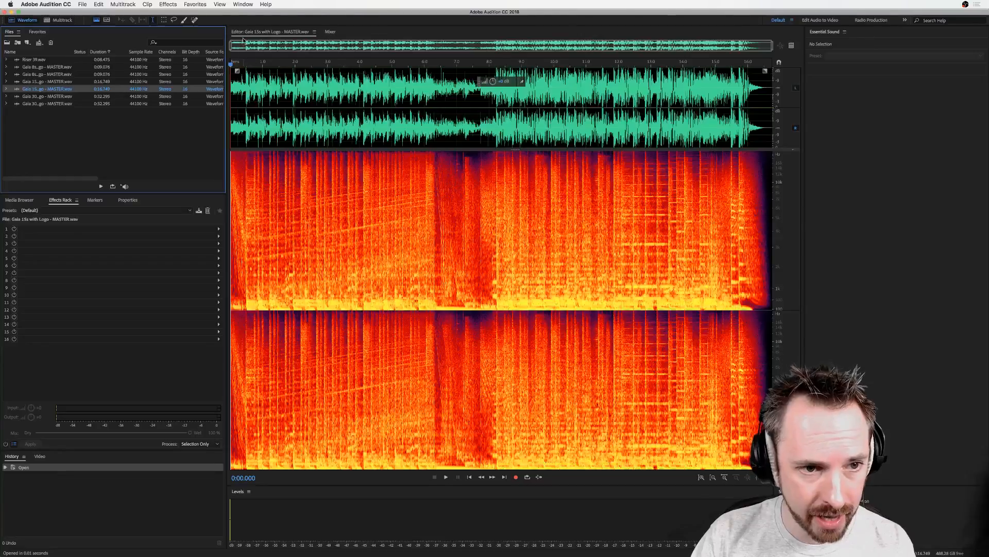
key("space")
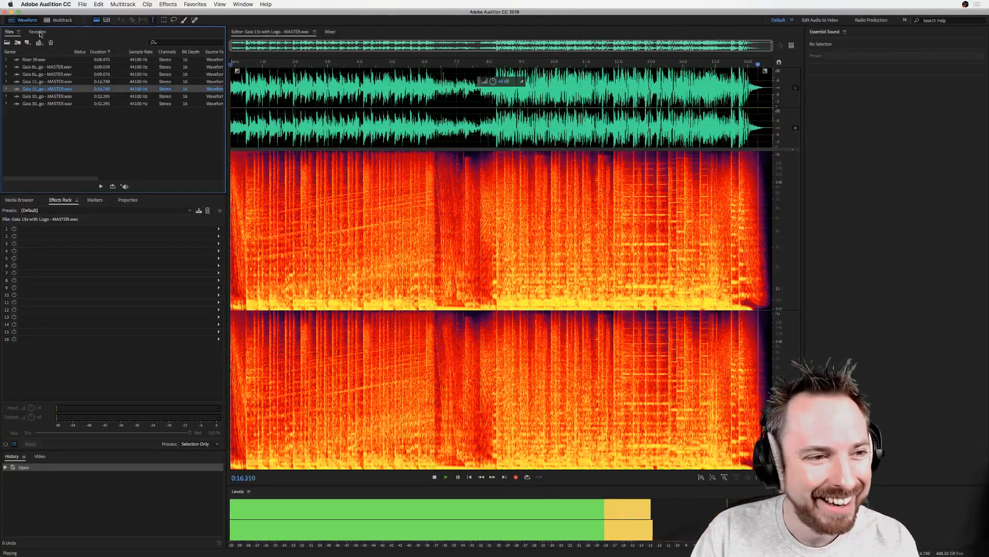
- Create a multitrack session named "MRC Gaia w Riser" in the Downloads folder using the MRC template
left_click(62, 20)
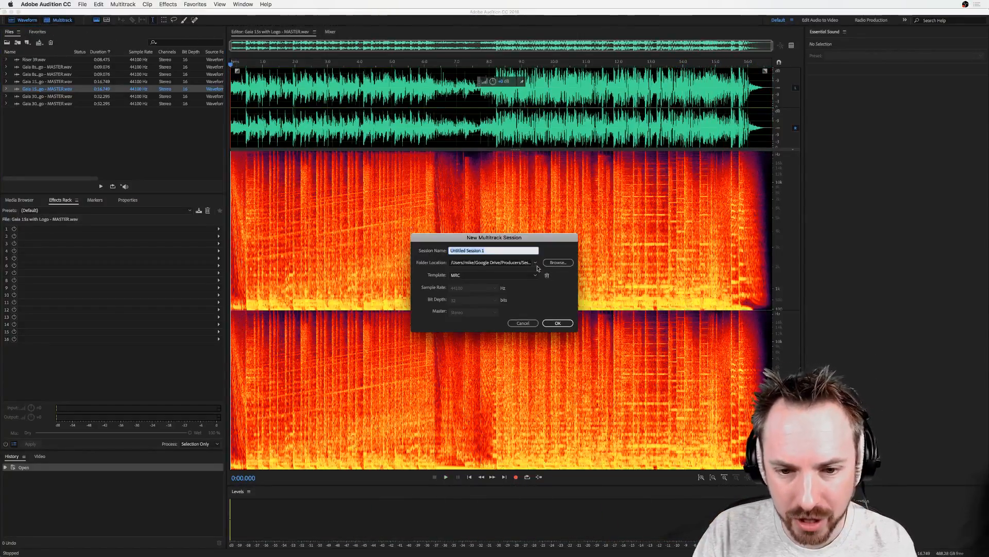
left_click(534, 264)
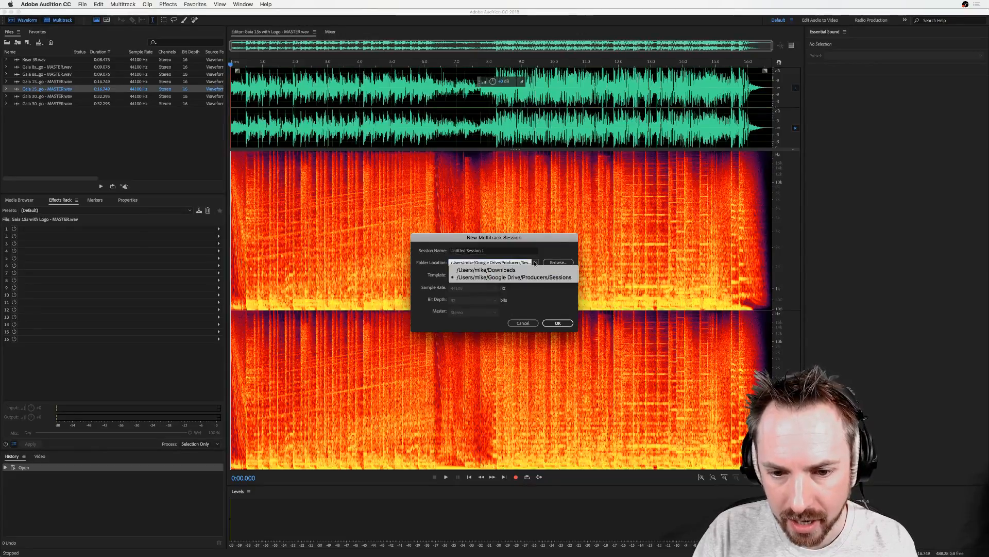
left_click(494, 269)
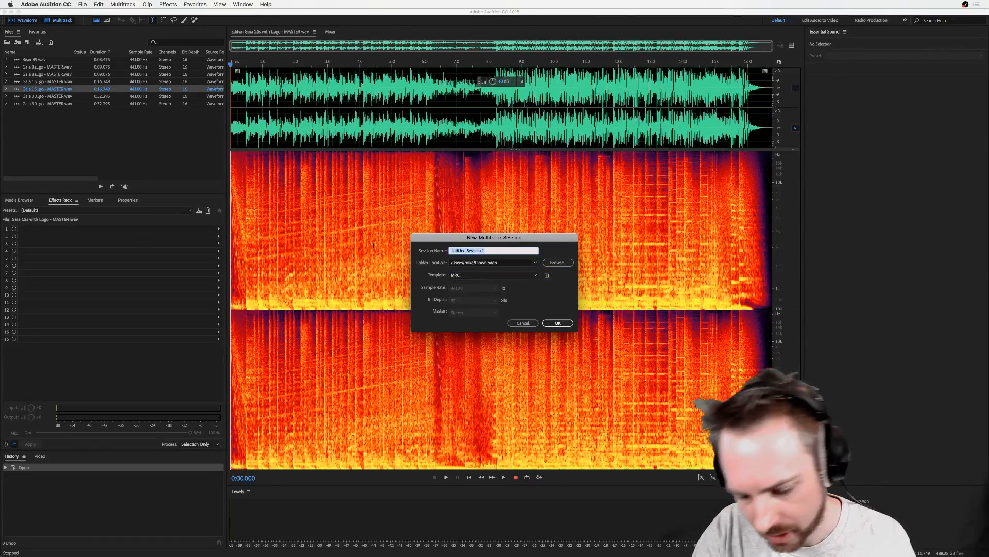
type("MRC C")
type("aia Riser")
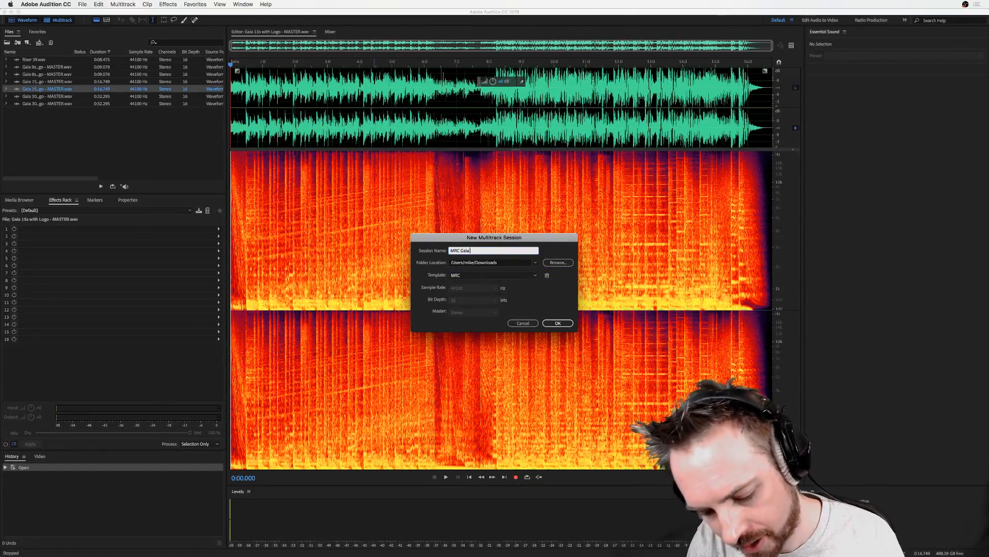
key("Left")
key("Left")
key("Left")
key("Left")
key("Left")
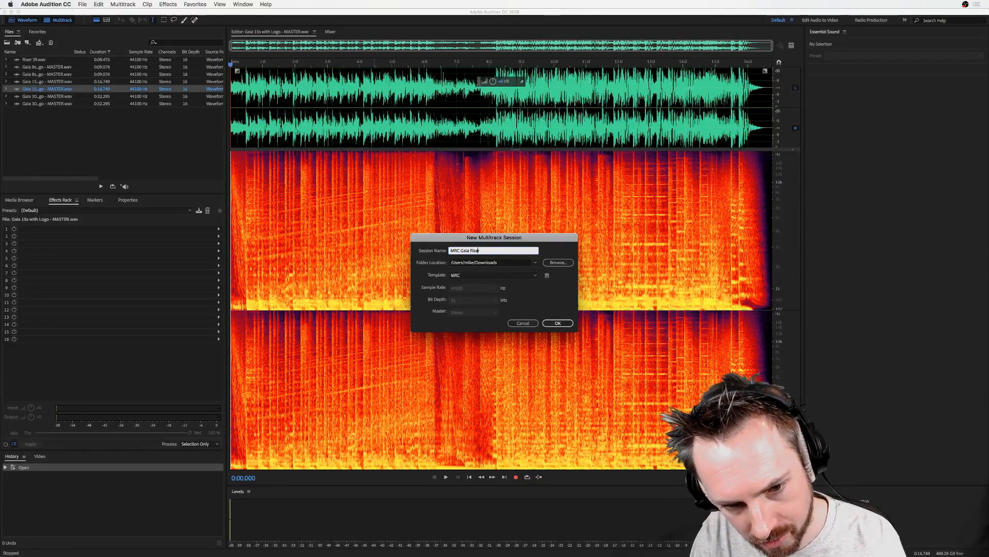
type("w")
key("Return")
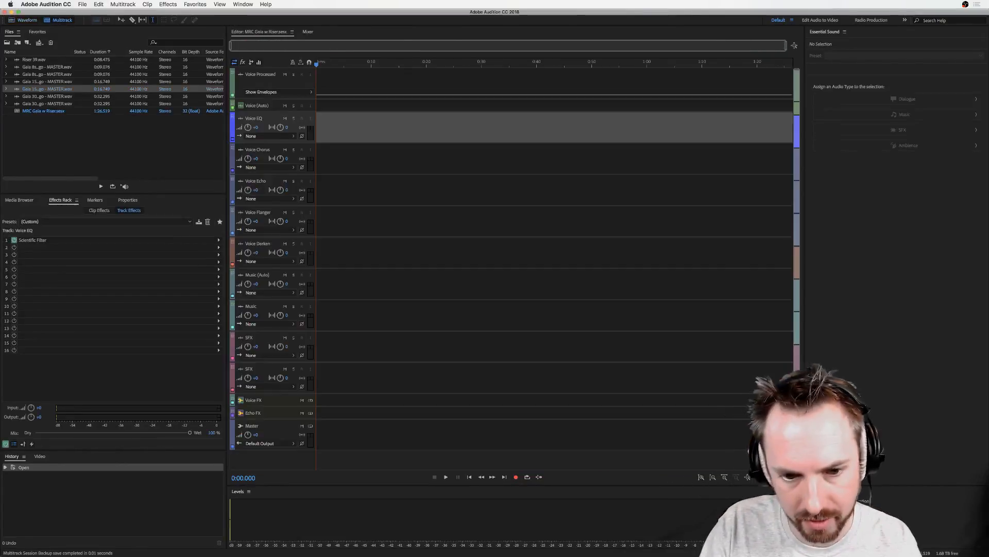
- Place the Gaia 15s with Logo clip at the start of the Music track and Riser 39 on the upper SFX track
left_click_drag(26, 91, 290, 291)
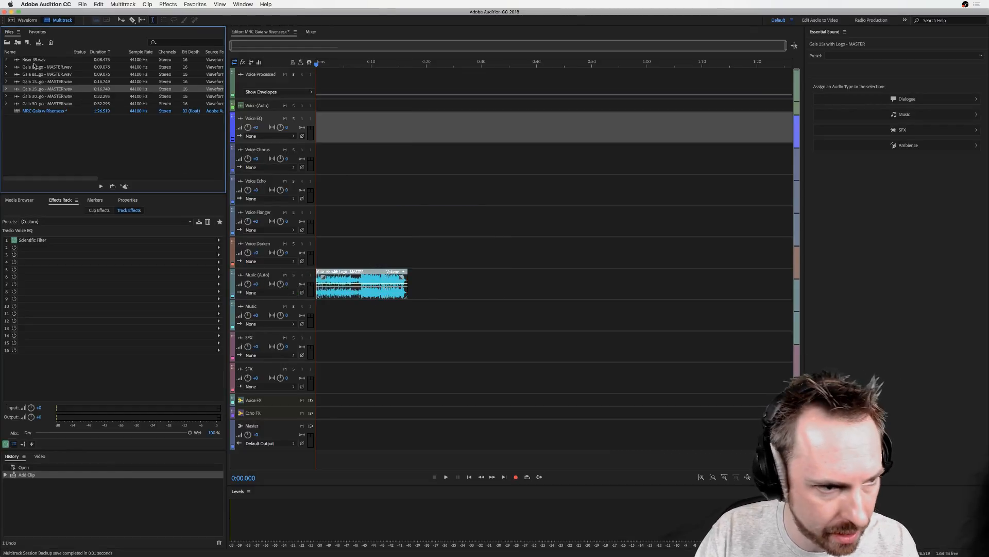
left_click_drag(31, 62, 339, 354)
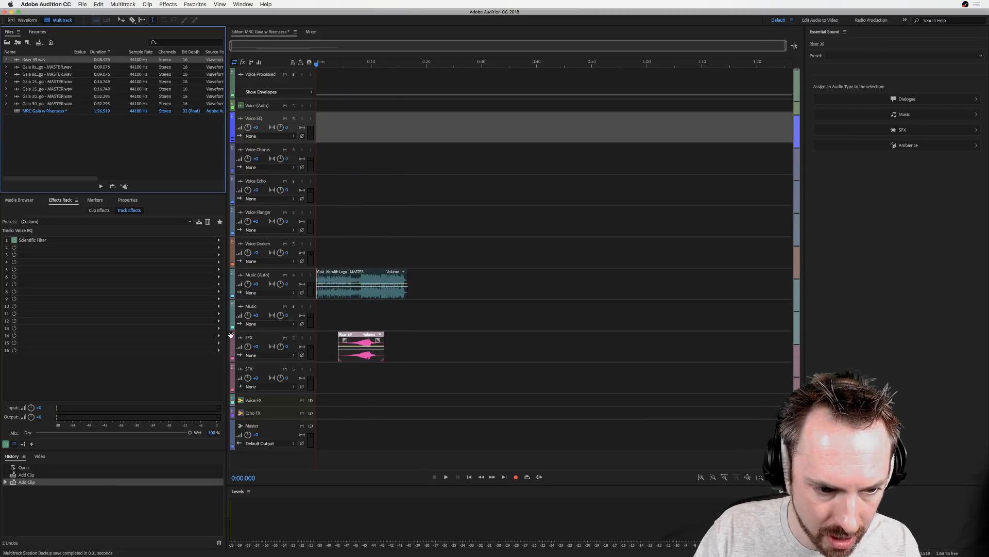
left_click_drag(341, 288, 340, 320)
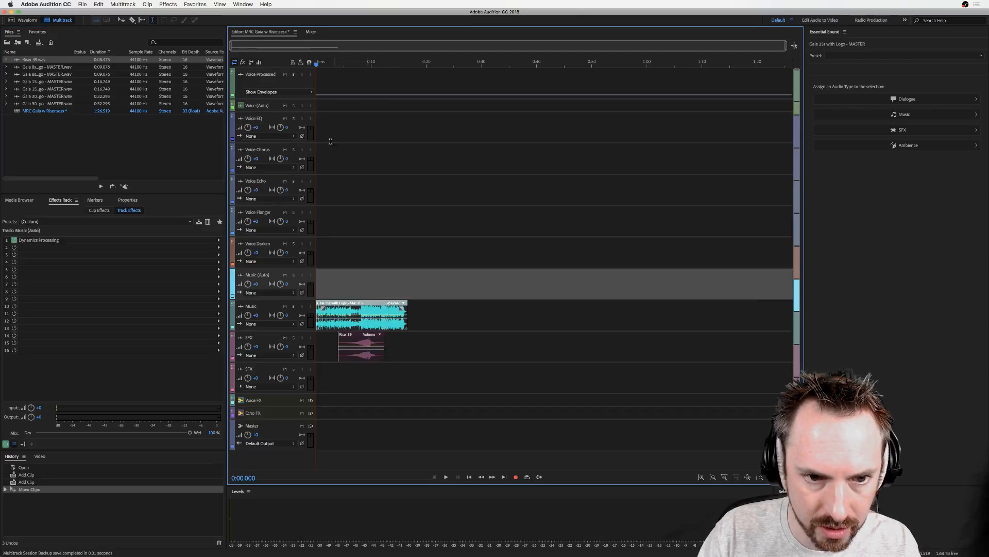
- Shift the Riser 39 clip along the SFX track so that it starts at about 6.5 seconds
scroll(264, 341, "up", 5)
scroll(357, 199, "down", 5)
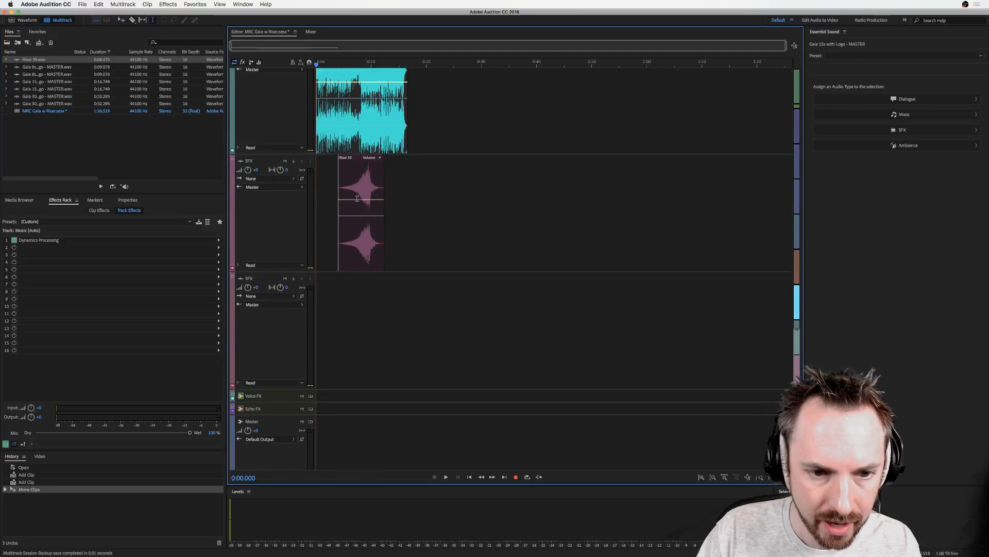
scroll(333, 58, "up", 5)
scroll(556, 193, "left", 3)
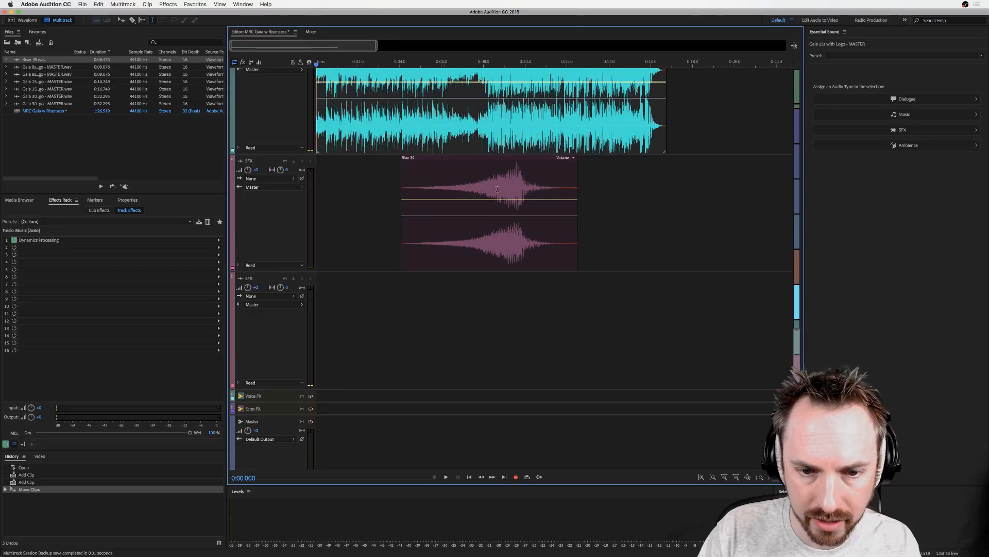
scroll(556, 192, "up", 1)
scroll(556, 193, "up", 1)
left_click_drag(505, 233, 560, 230)
scroll(552, 196, "up", 1)
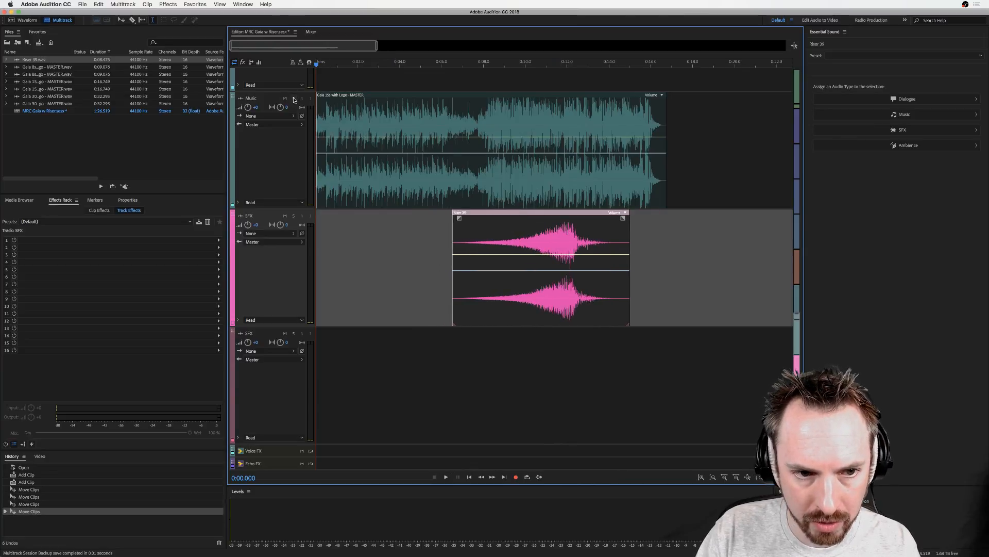
- Solo the Music track and play it from about 11 seconds to find the target beat
left_click(294, 98)
left_click(549, 185)
key("space")
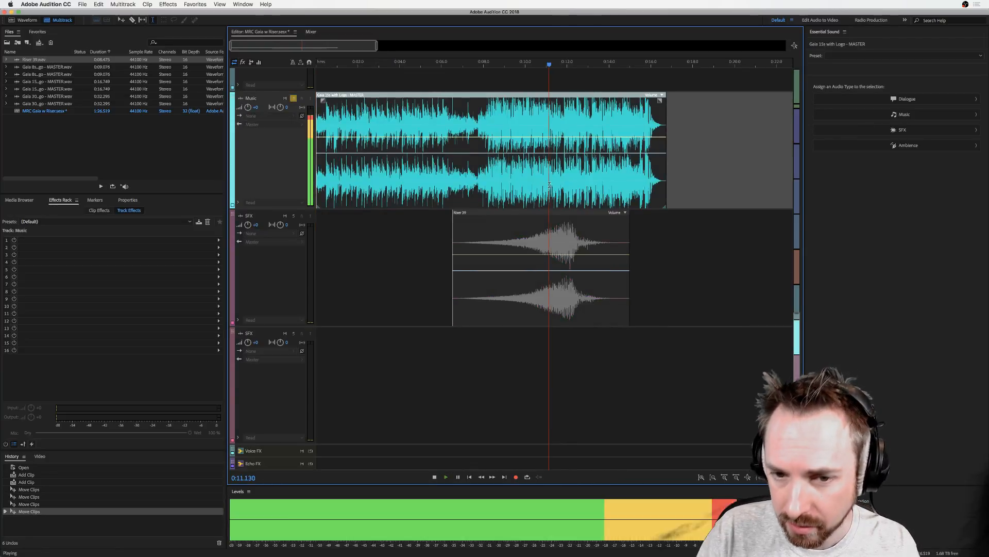
key("space")
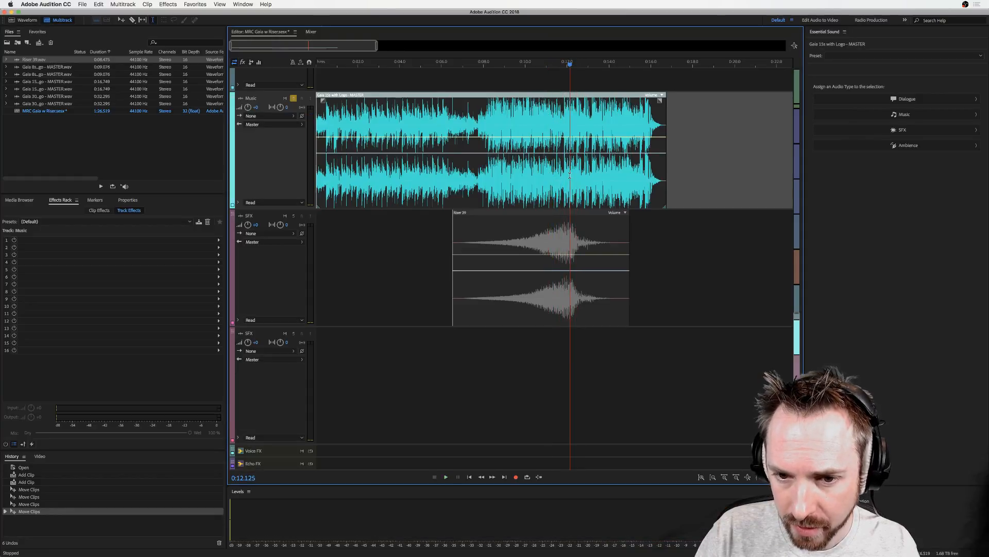
- Position the playhead on the music's beat at 0:12.095 and play from there to check it
scroll(572, 67, "up", 9)
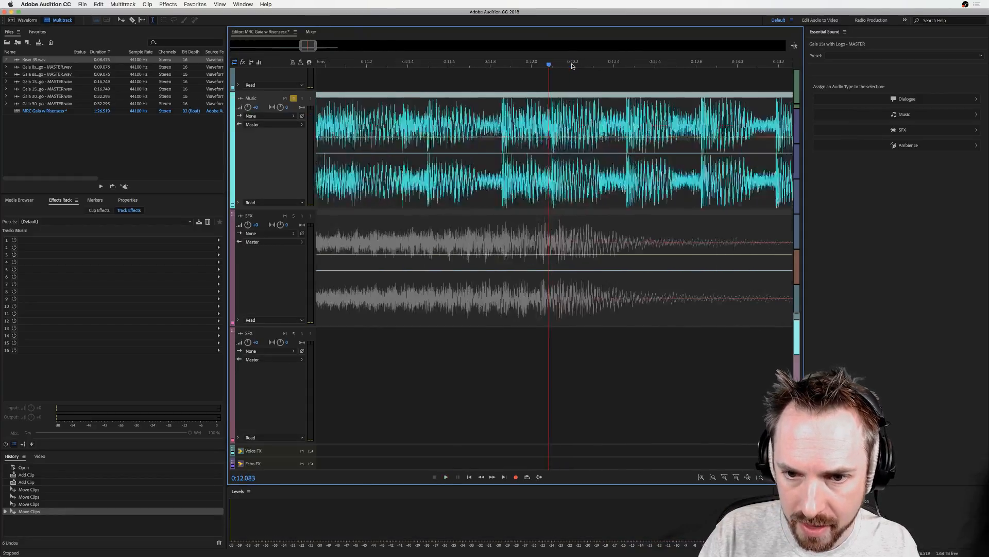
left_click_drag(573, 66, 542, 64)
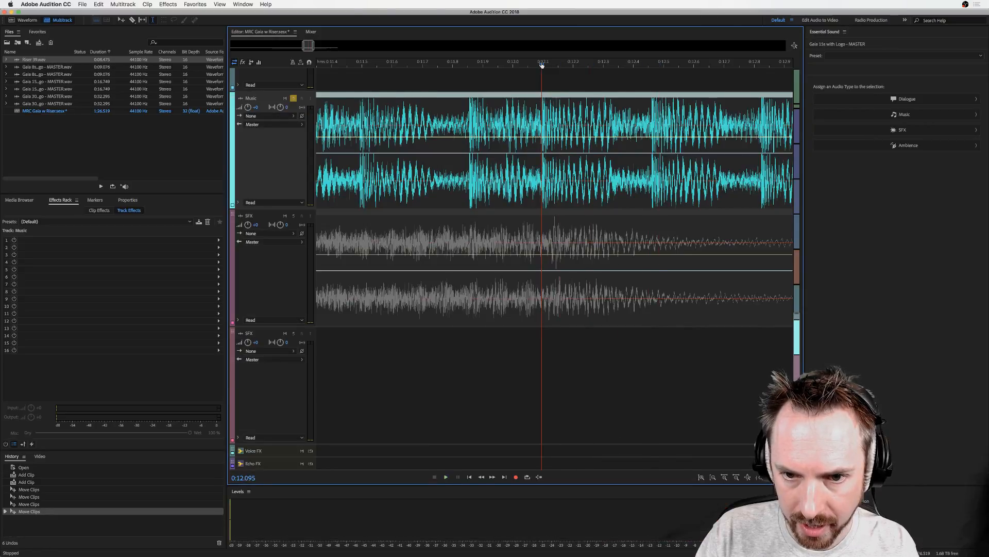
key("space")
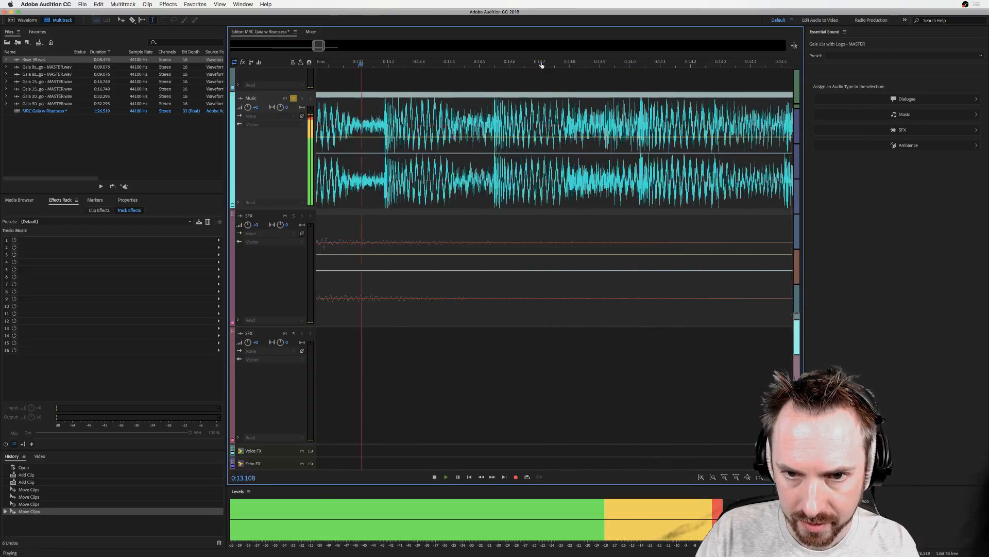
key("space")
scroll(480, 71, "left", 2)
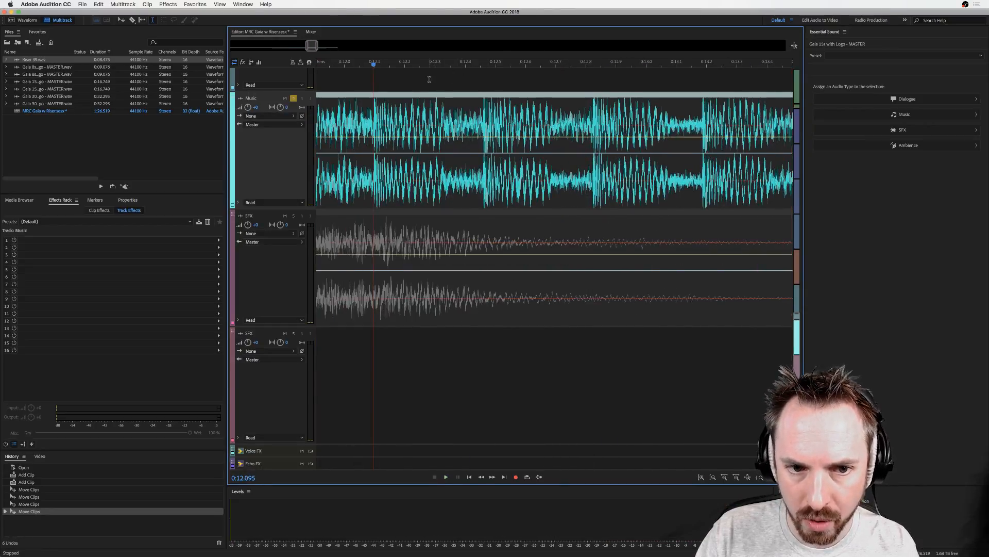
scroll(429, 79, "left", 7)
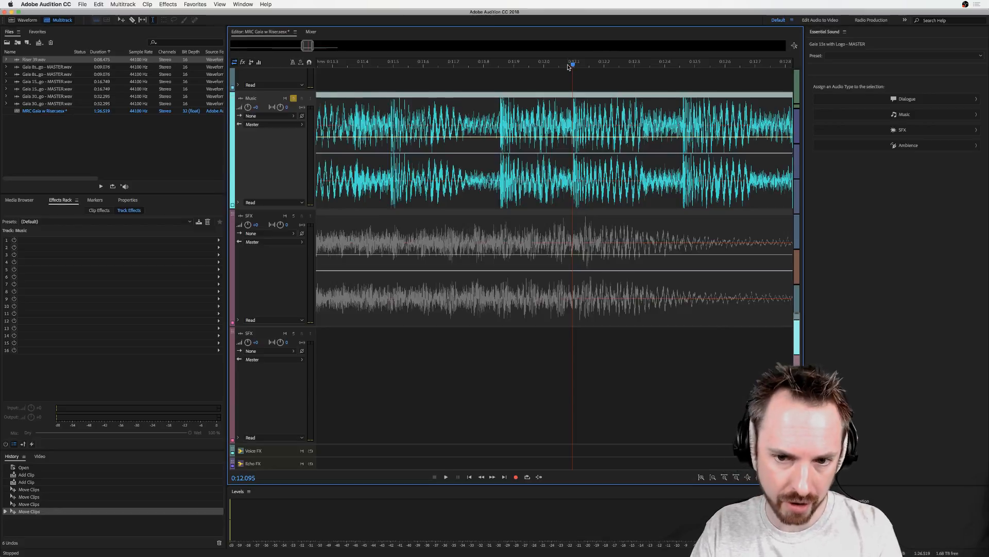
- Add a cue marker at 0:12.095 on the beat, then set the playhead at 0:12.027, just before it
key("m")
left_click(595, 89)
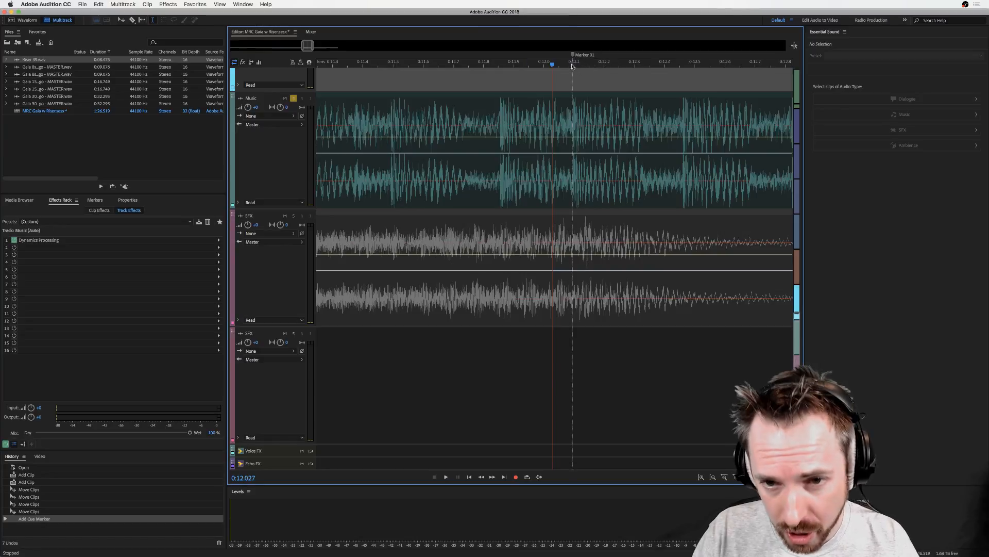
scroll(571, 66, "down", 2)
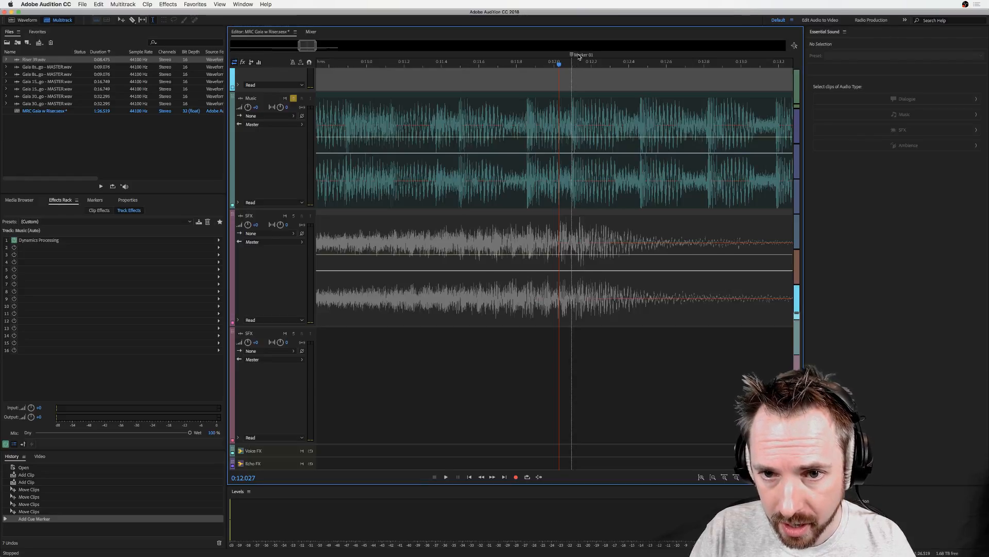
- Rename the cue marker on the music's beat as Logo Point
right_click(573, 57)
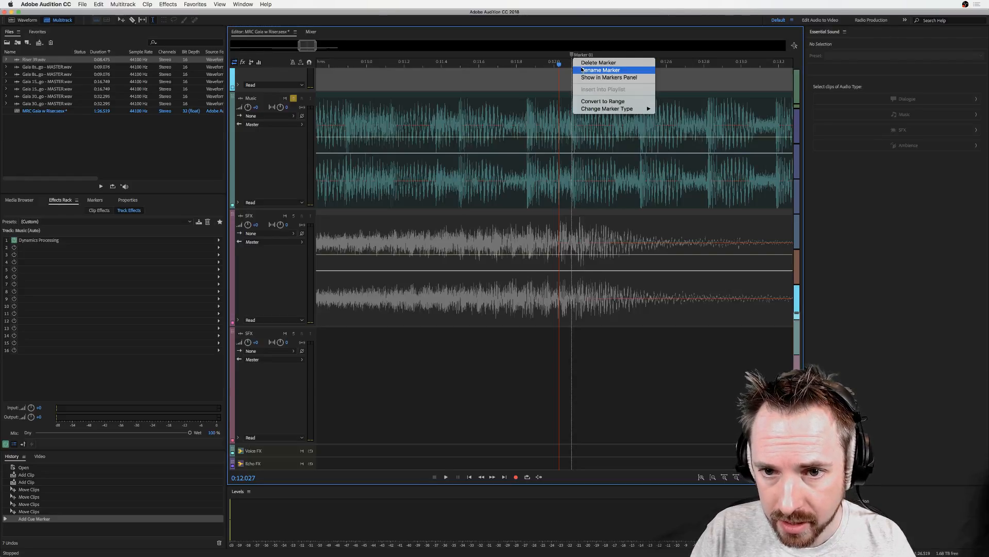
left_click(584, 70)
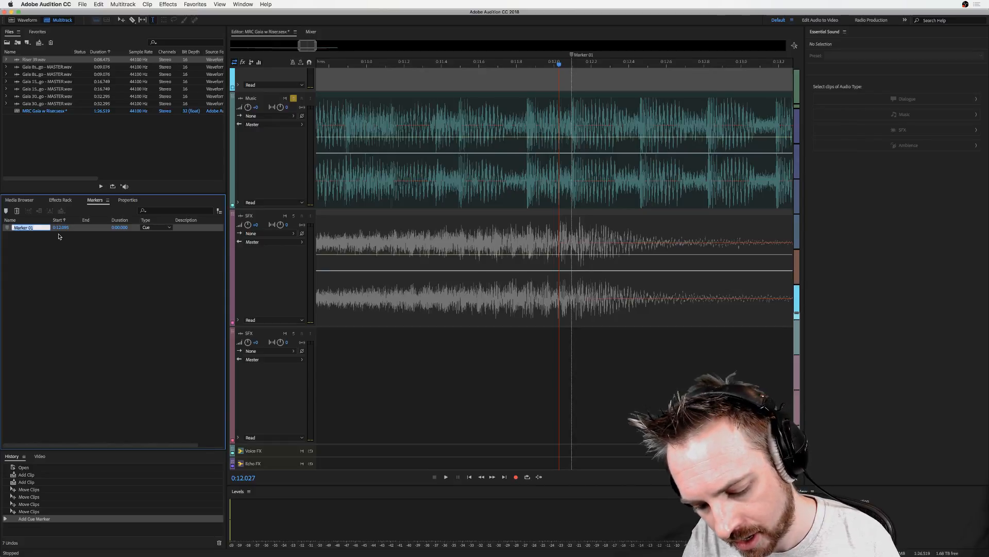
type("Logo Poin")
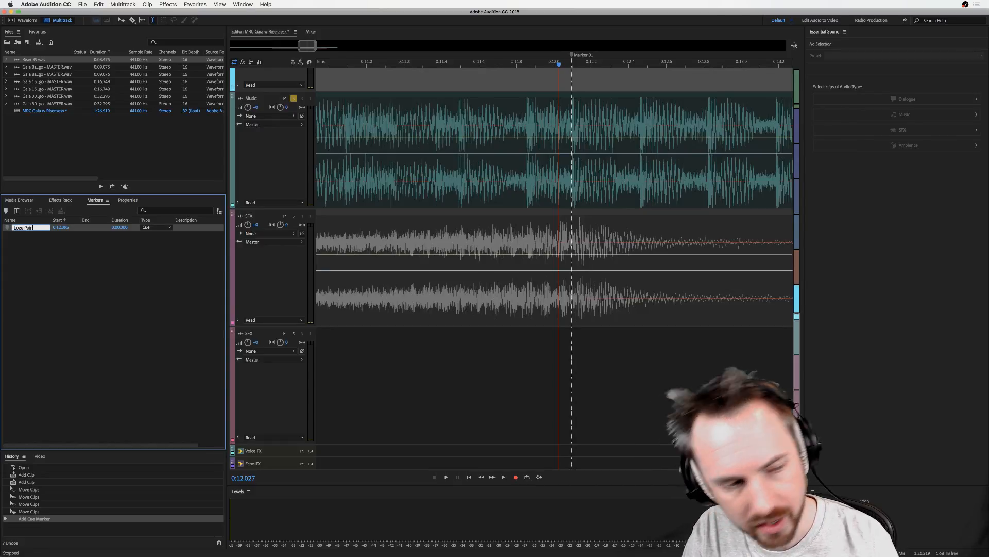
type("t")
key("Return")
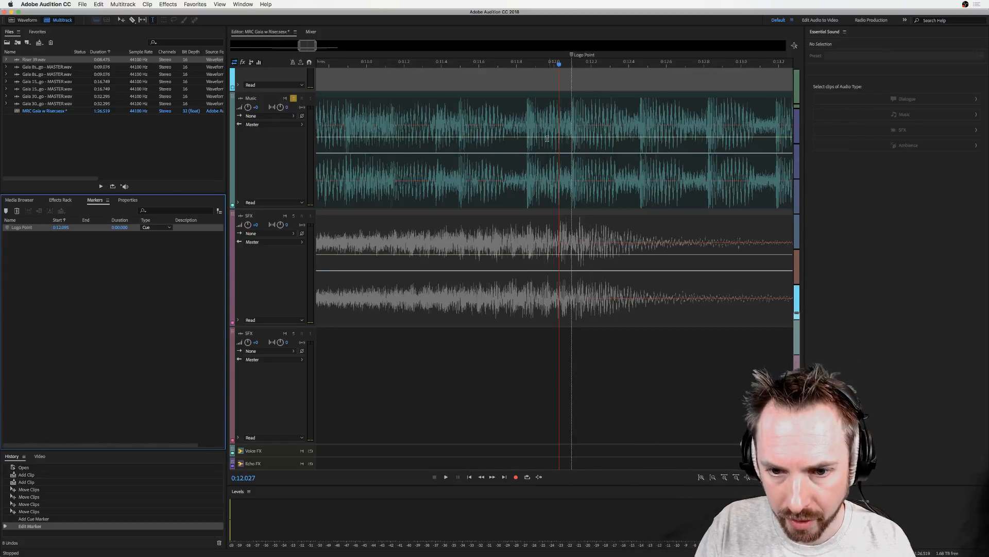
- Solo the SFX track instead of the Music track, play the riser from 0:11.482, then set the playhead at 0:12.127
left_click(292, 216)
left_click(294, 98)
left_click(457, 306)
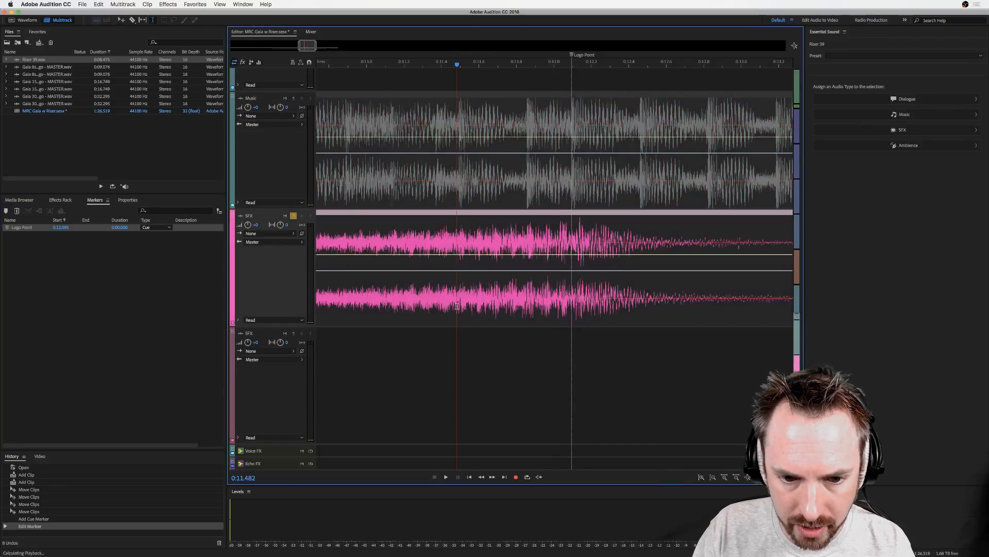
key("space")
left_click(578, 283)
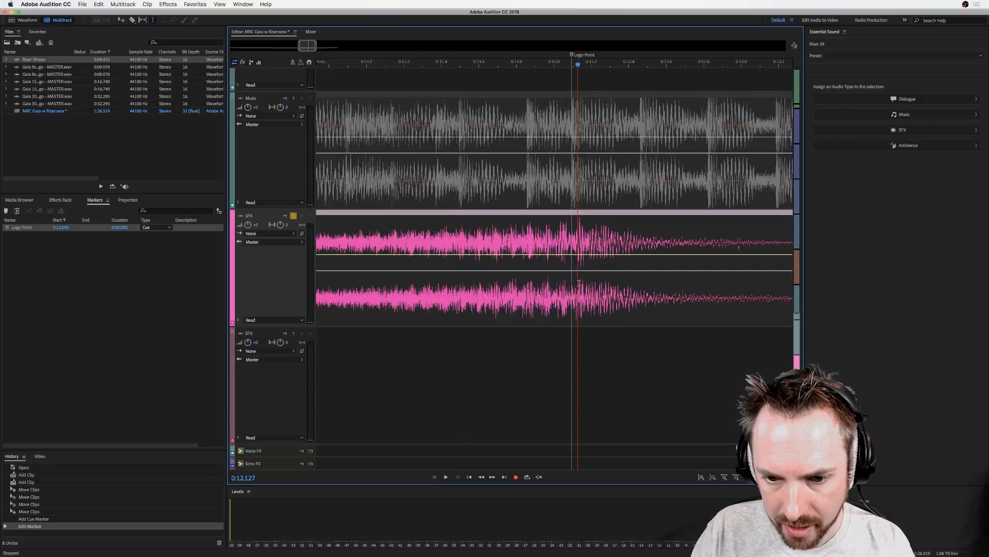
scroll(577, 61, "up", 3)
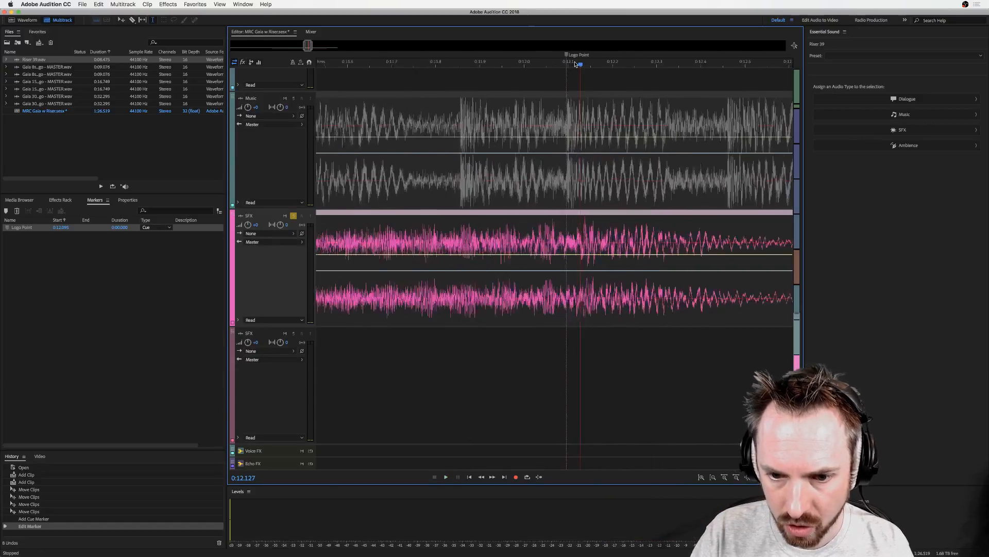
mouse_move(578, 61)
left_mouse_down()
mouse_move(436, 68)
mouse_move(596, 73)
mouse_move(583, 73)
left_mouse_up()
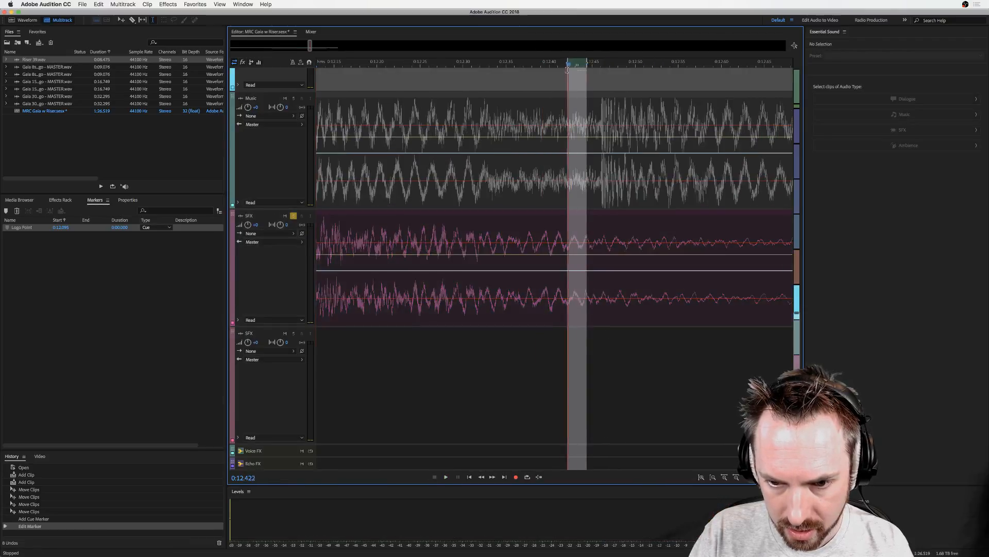
left_click(567, 70)
scroll(474, 60, "down", 5)
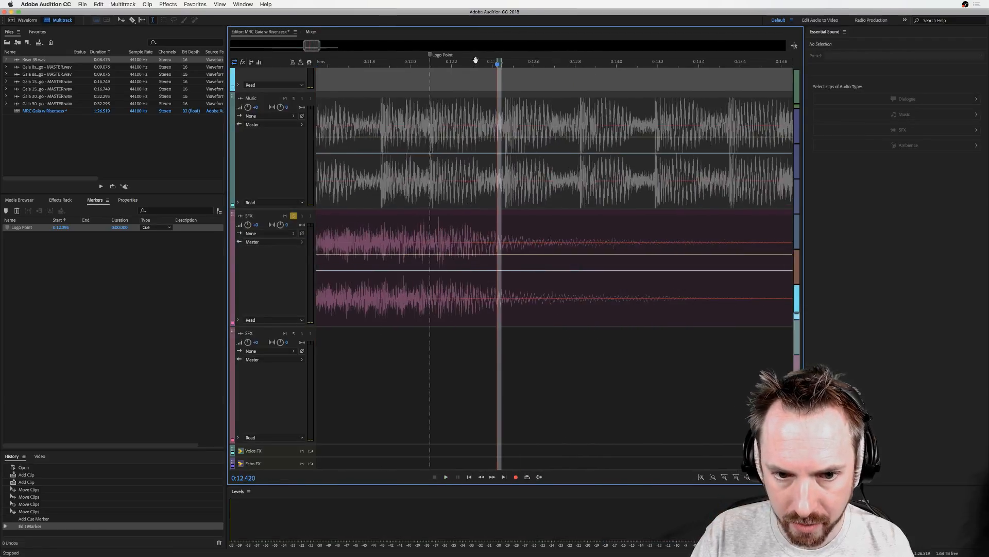
scroll(463, 232, "left", 4)
left_click(463, 232)
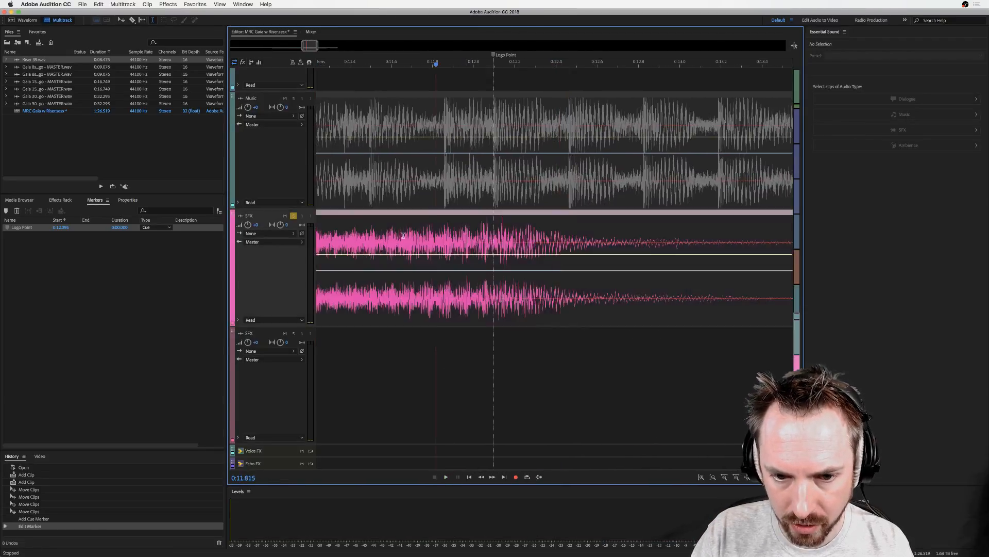
- Select the riser's build-up from 0:11.633 to about 0:12.13, turn on loop playback and play the range
left_click_drag(399, 232, 502, 439)
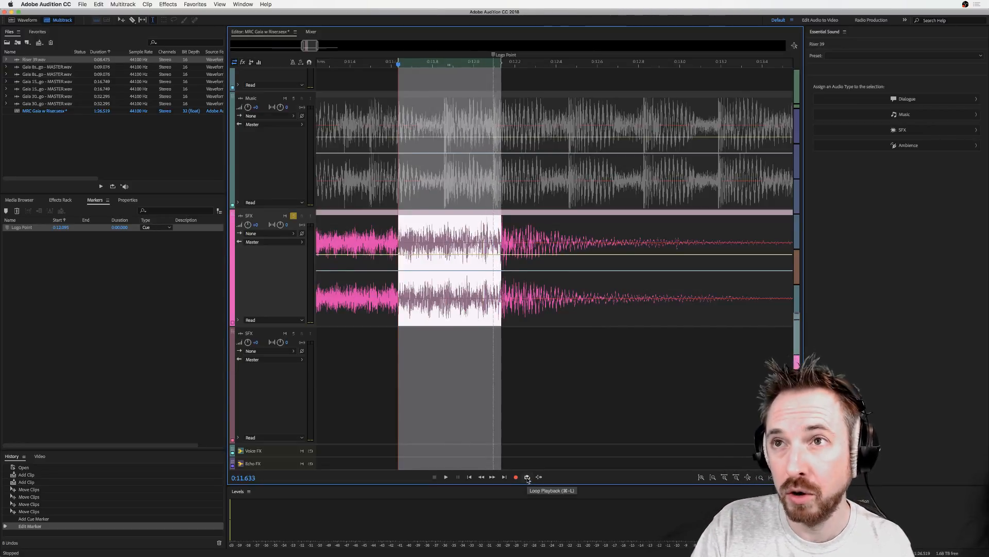
left_click(527, 477)
key("space")
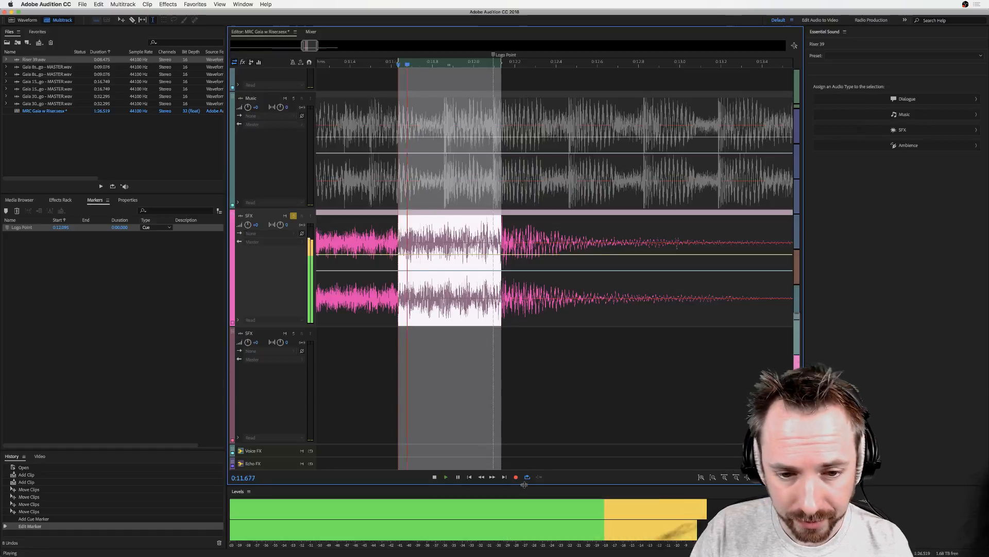
key("space")
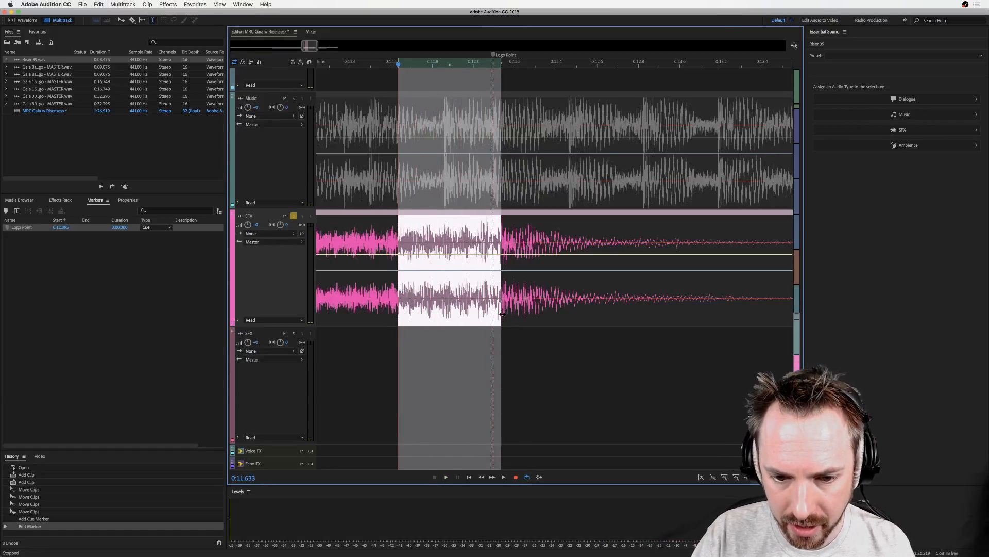
key("space")
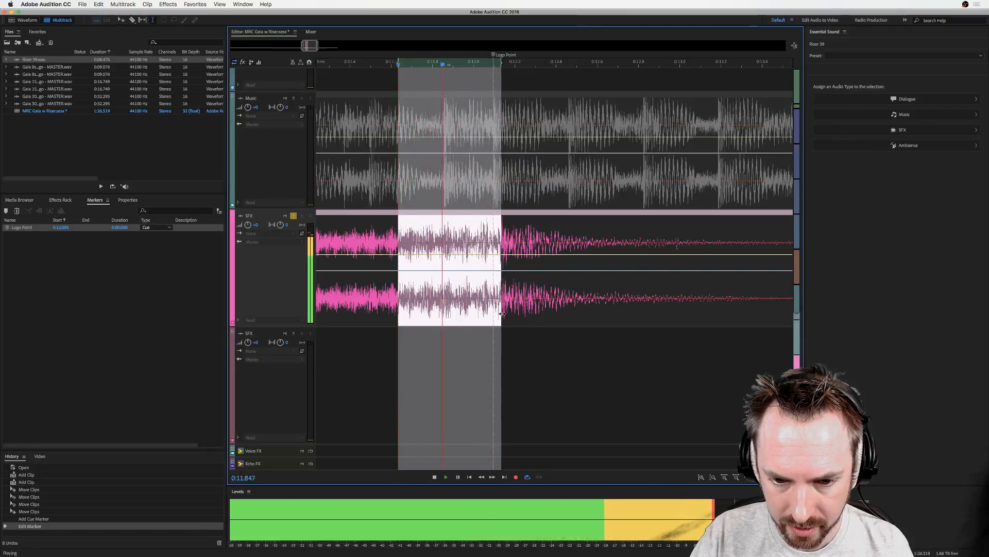
- Extend the end of the looped range to about 0:12.18 while listening for the riser's drop-off, then stop playback
left_click_drag(503, 314, 505, 312)
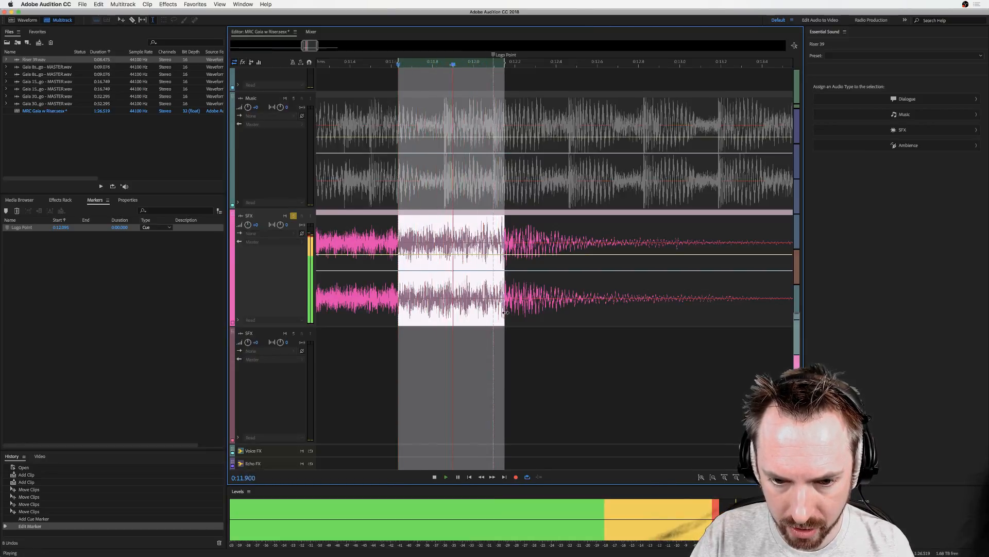
left_click_drag(505, 312, 512, 312)
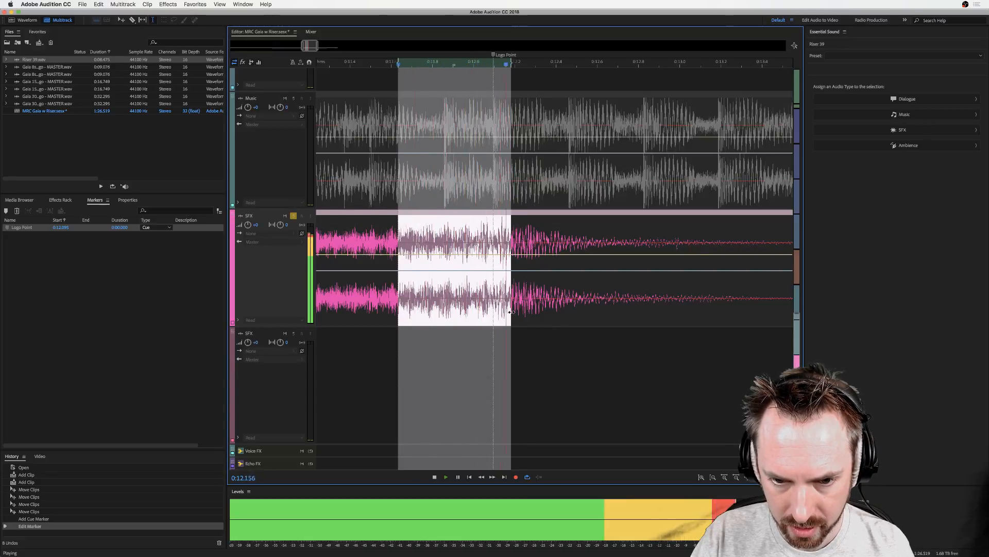
key("space")
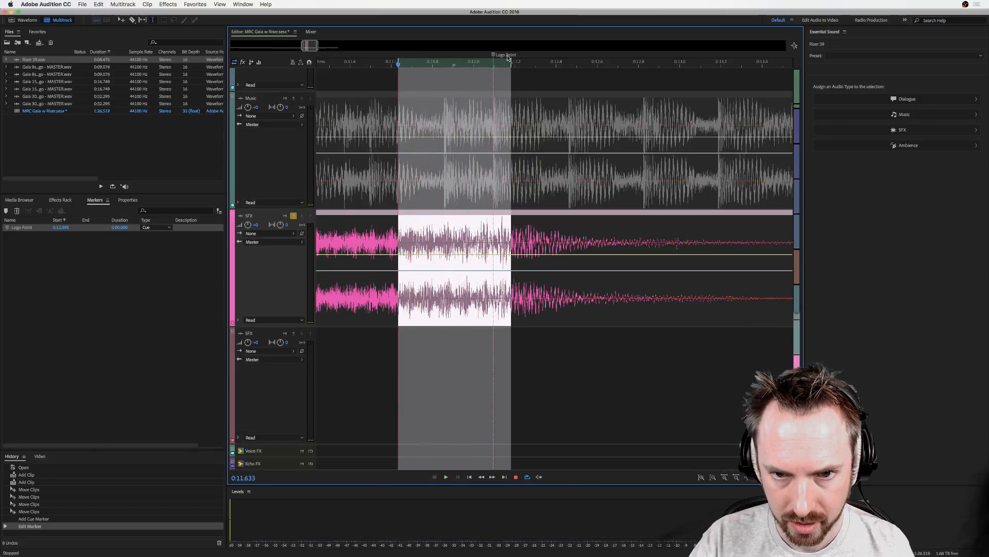
- Examine the riser's waveform closely around the end of the looped range to locate its peak
scroll(509, 58, "up", 5)
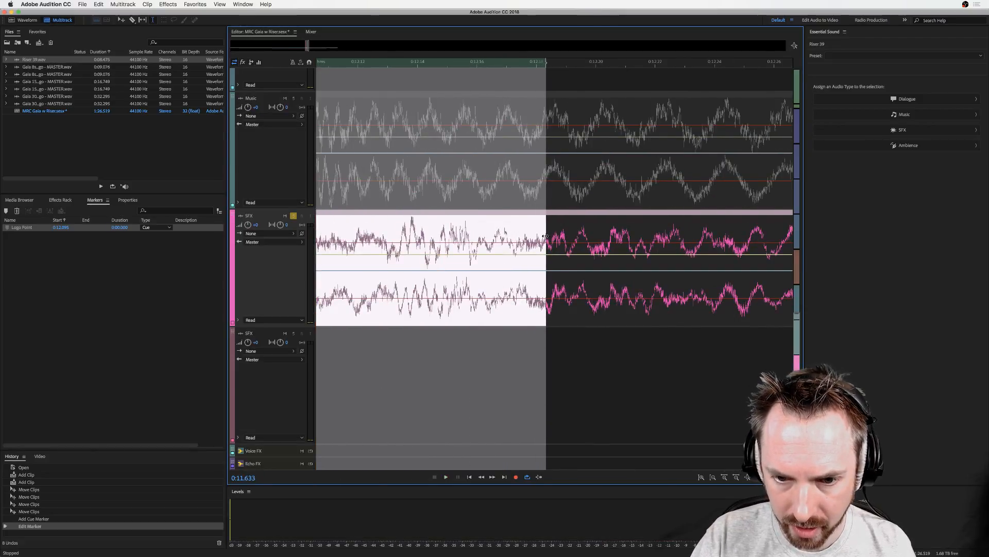
key("space")
key("space")
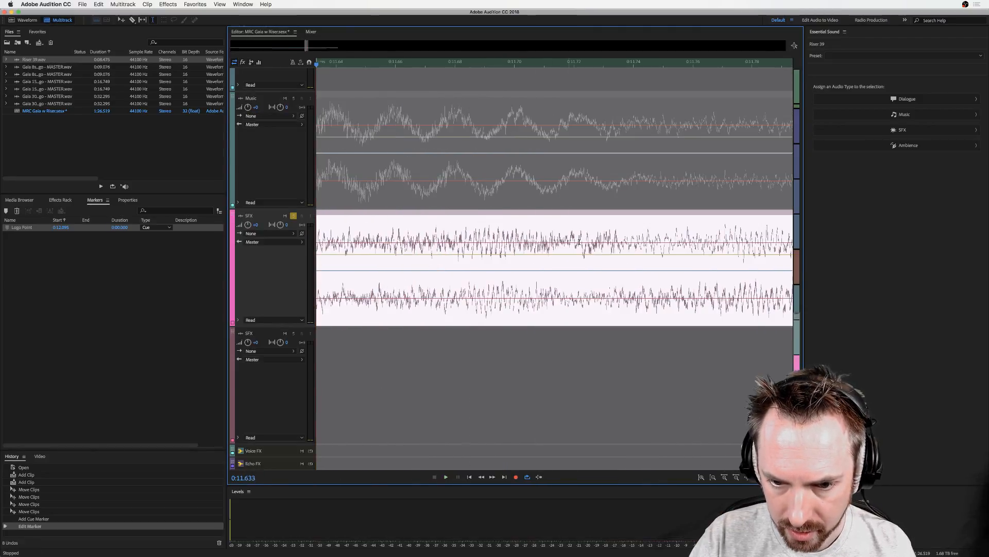
scroll(609, 234, "right", 5)
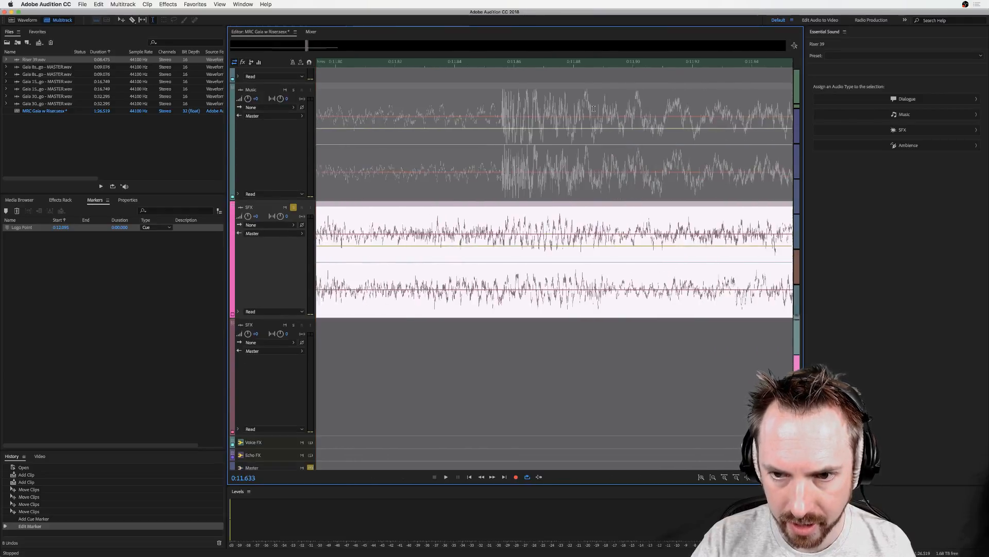
scroll(582, 65, "down", 4)
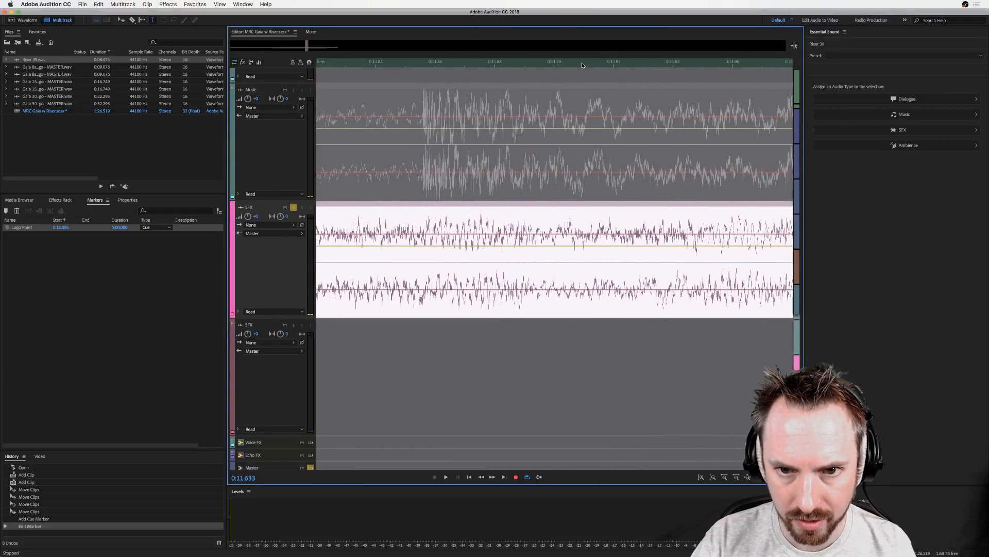
scroll(582, 65, "right", 10)
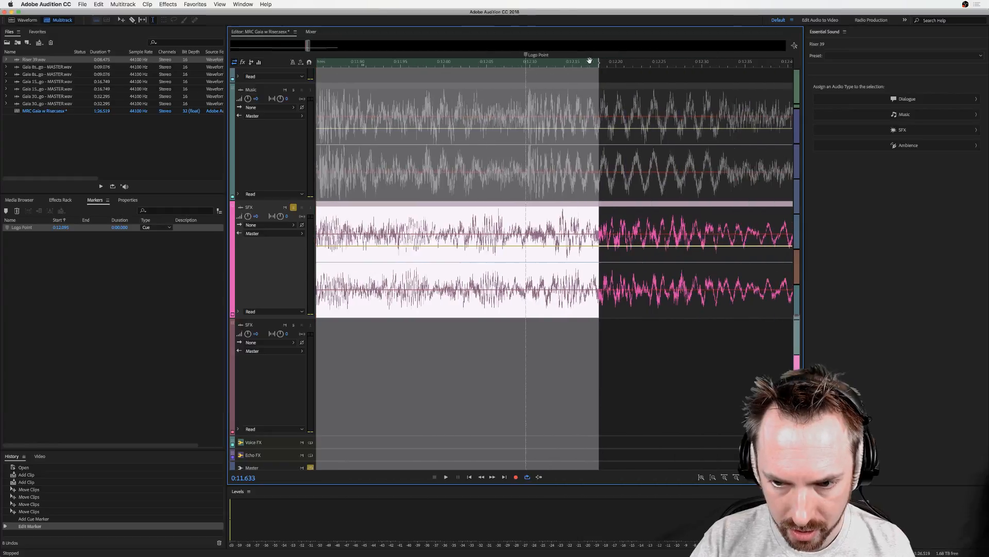
scroll(464, 63, "left", 3)
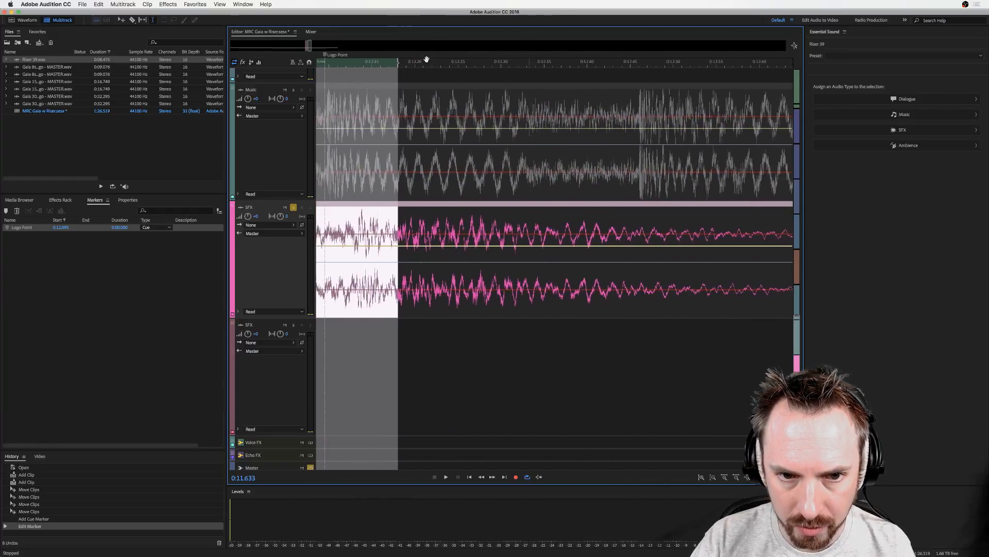
scroll(400, 63, "up", 6)
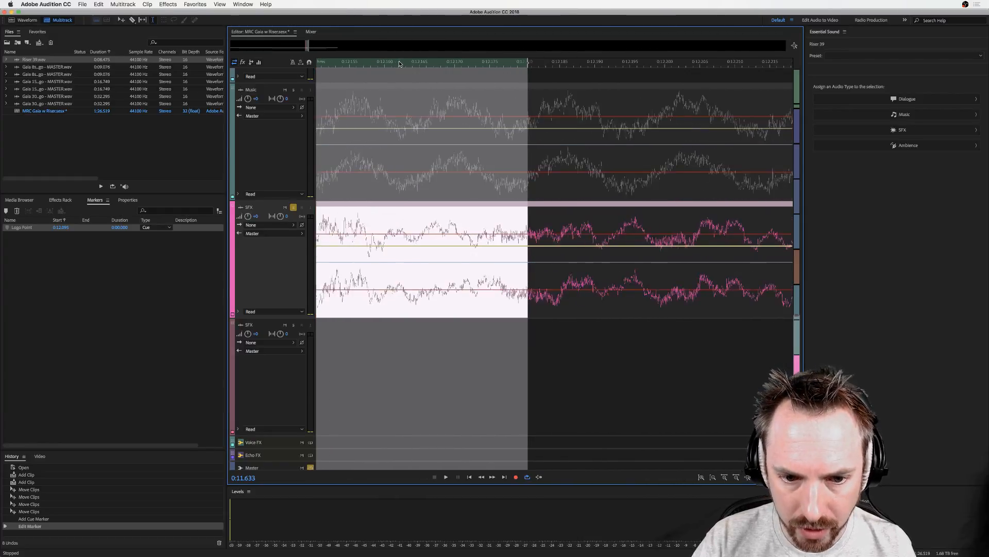
- Place the playhead at 0:12.176 on the riser's drop-off and play from there repeatedly to check the point
left_click(501, 234)
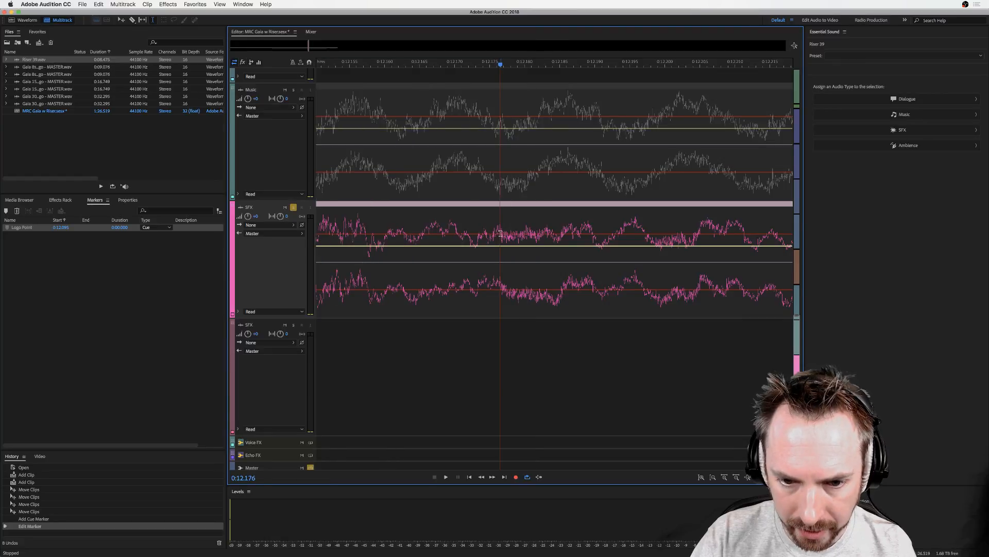
key("space")
key("space")
key("space")
key("space")
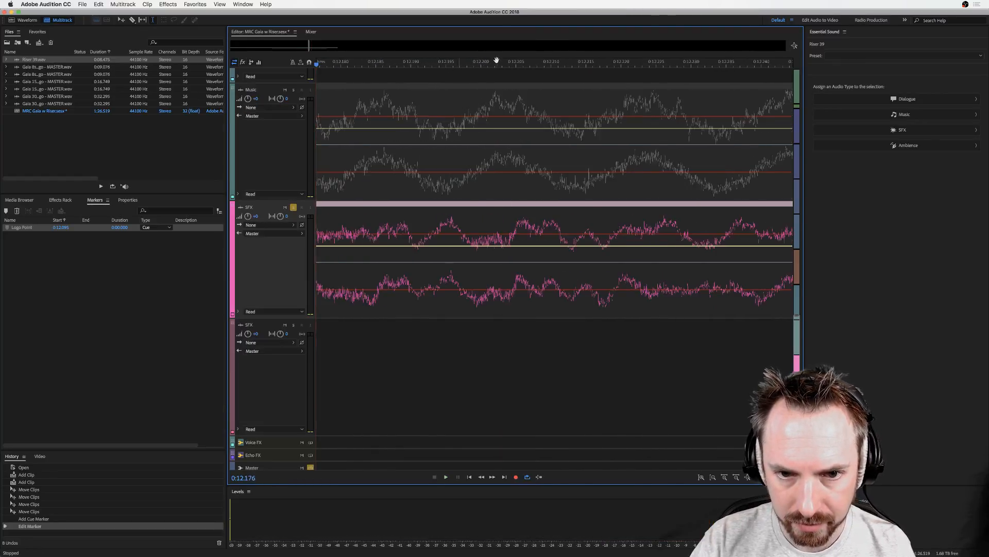
scroll(496, 60, "down", 8)
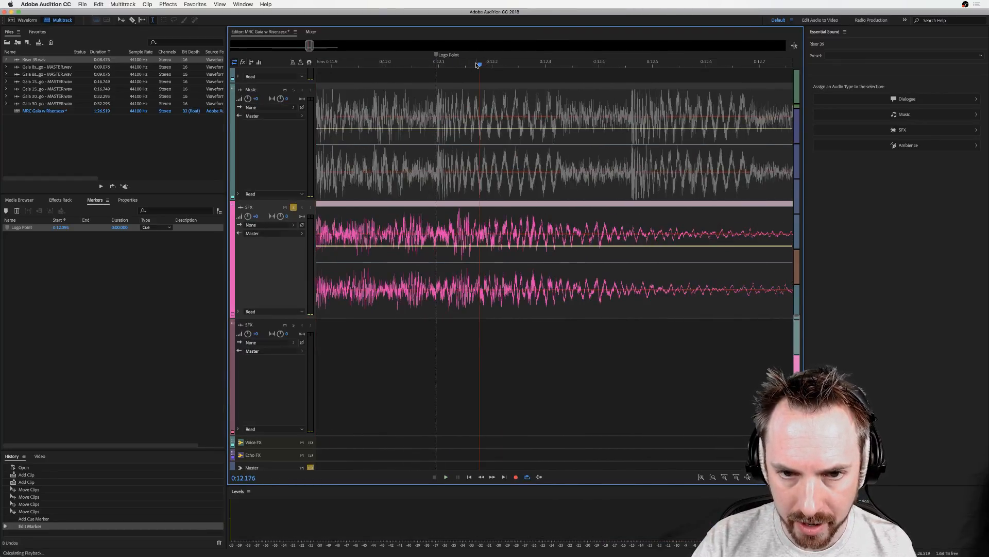
key("space")
key("space")
key("space")
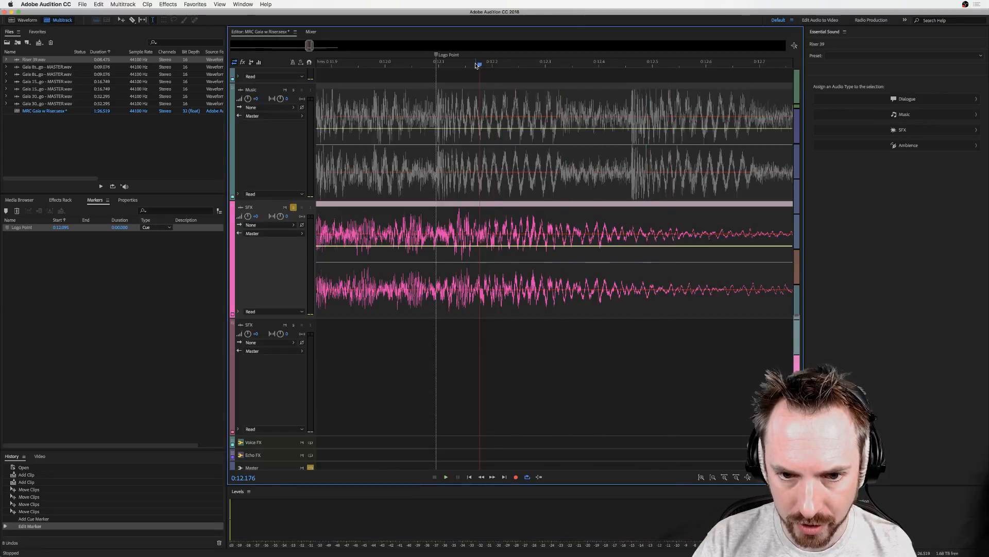
key("space")
key("space")
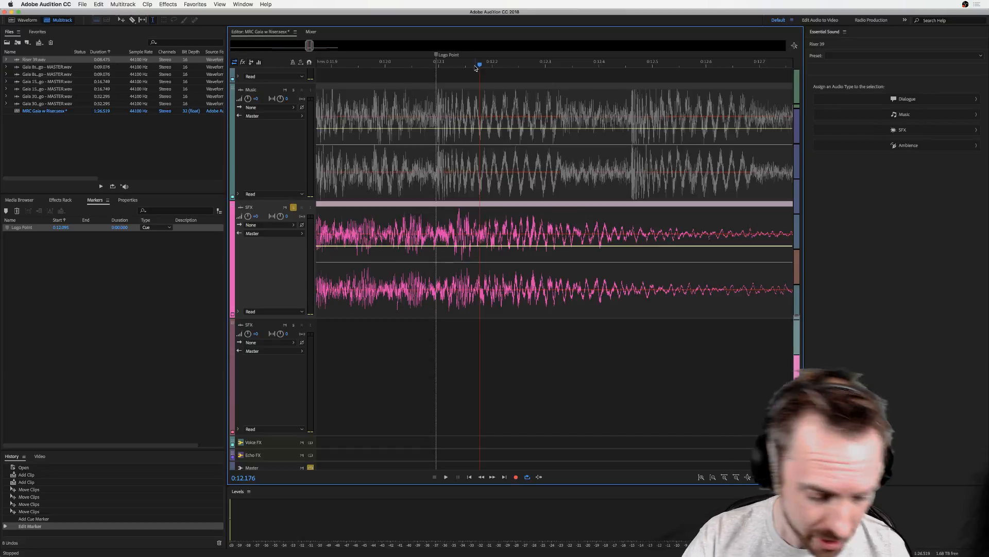
- Shift the Riser 39 clip earlier so that its drop-off at 0:12.176 lines up with the Logo Point marker
scroll(475, 66, "up", 5)
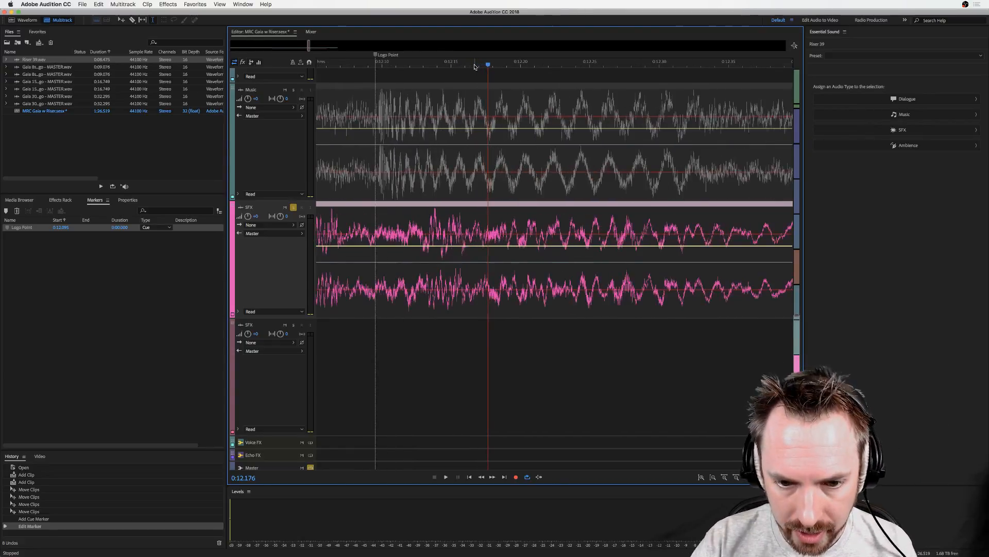
scroll(475, 66, "left", 5)
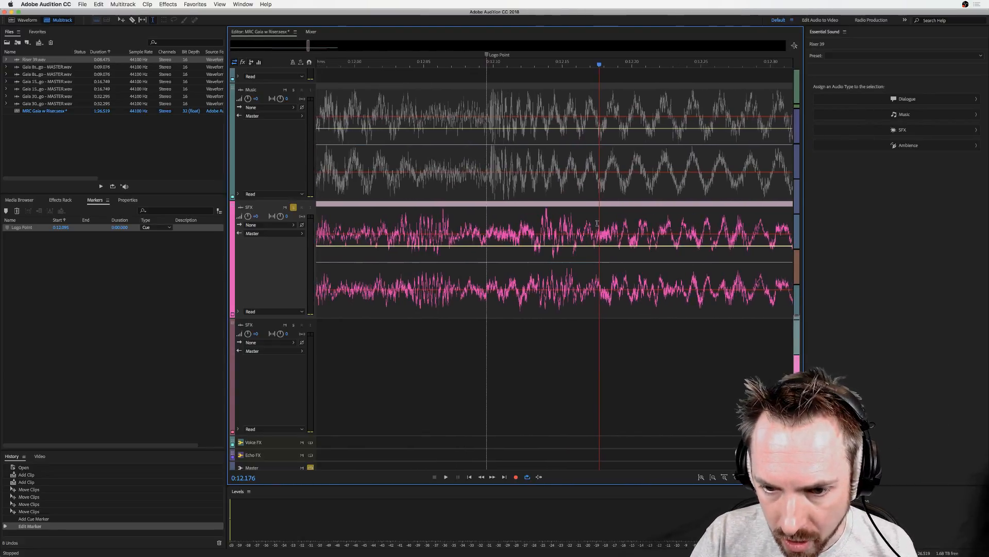
left_click_drag(600, 232, 488, 237)
scroll(479, 64, "down", 10)
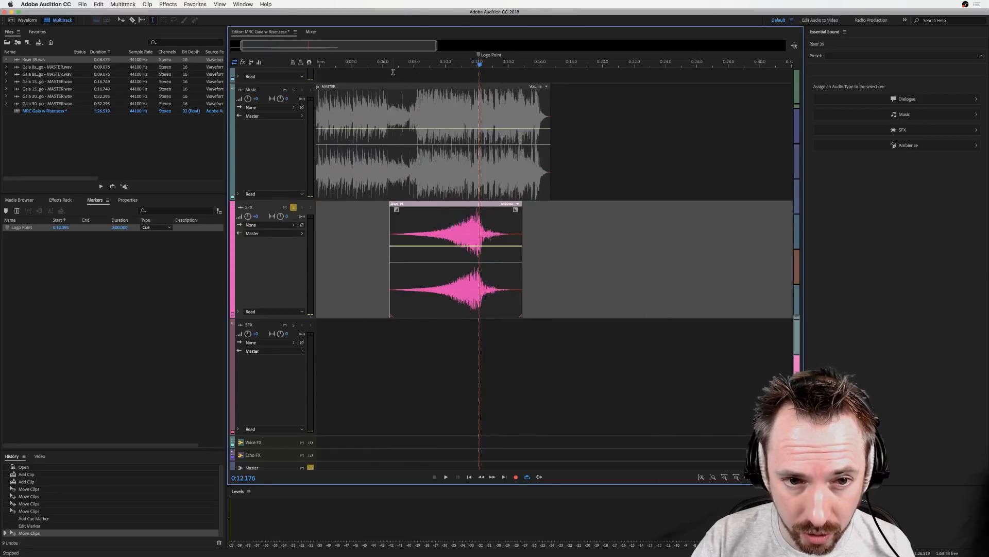
- Return the playhead to the session start, unsolo the SFX track and play the music and riser together
left_click_drag(479, 65, 283, 66)
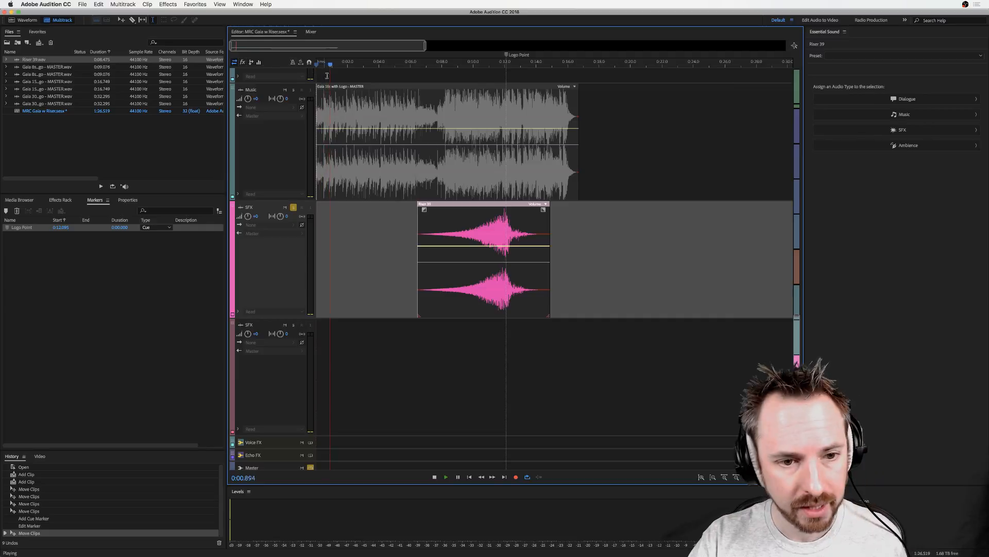
key("space")
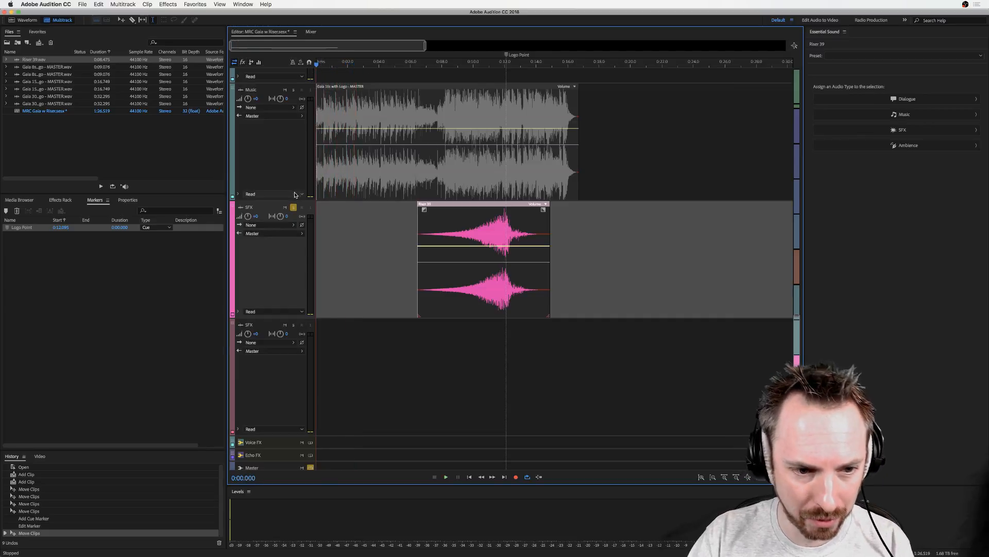
left_click(294, 208)
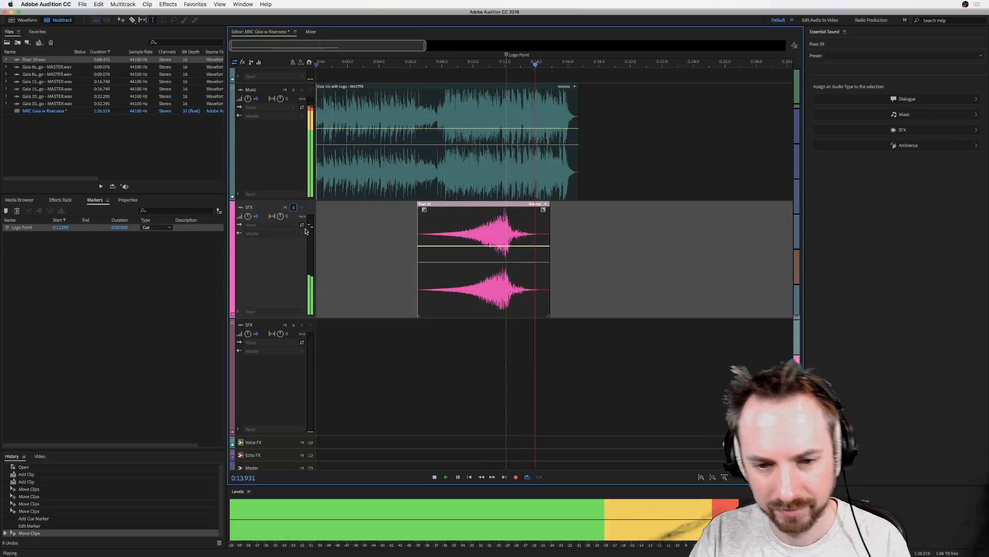
- Stop playback and match the loudness of the music and riser clips using ITU-R BS.1770-3 Loudness
key("space")
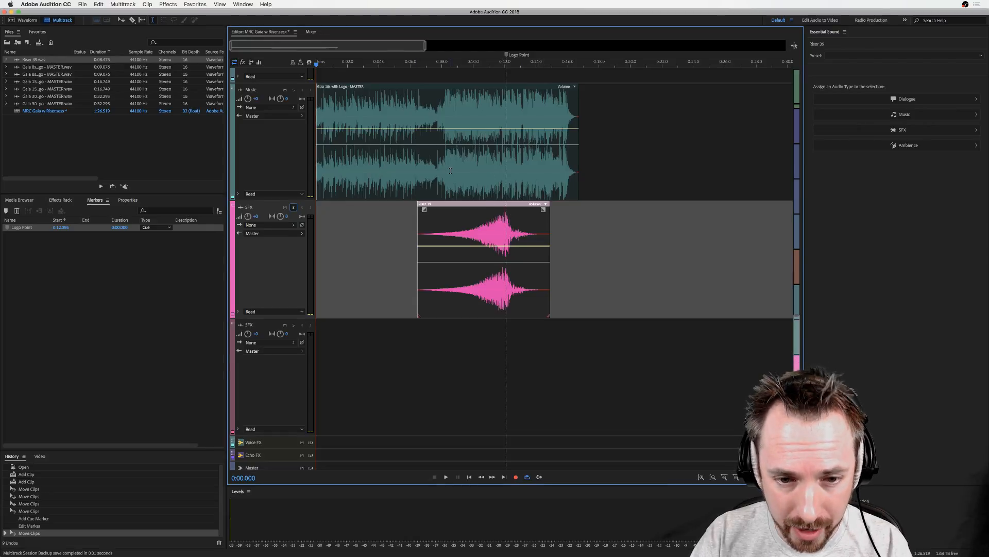
left_click_drag(451, 171, 524, 222)
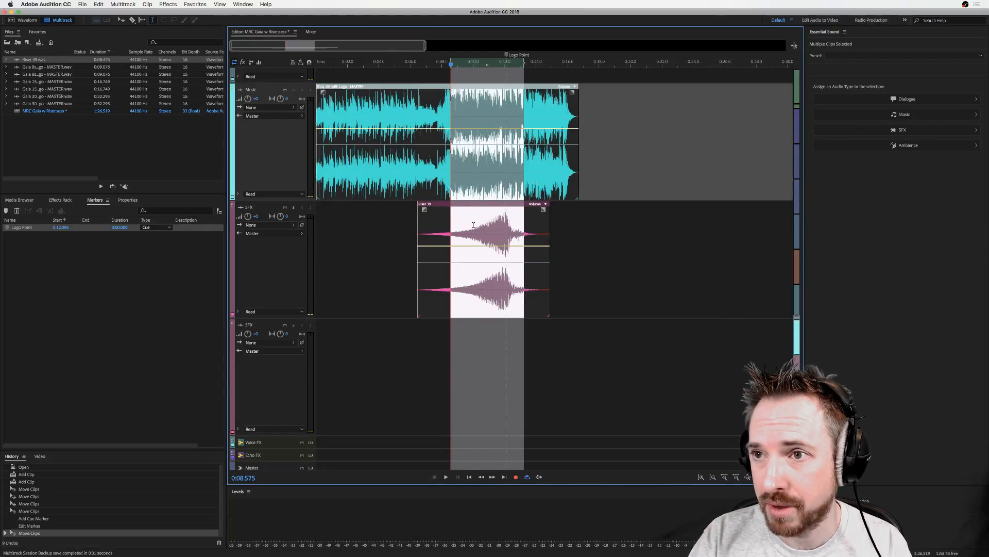
right_click(475, 217)
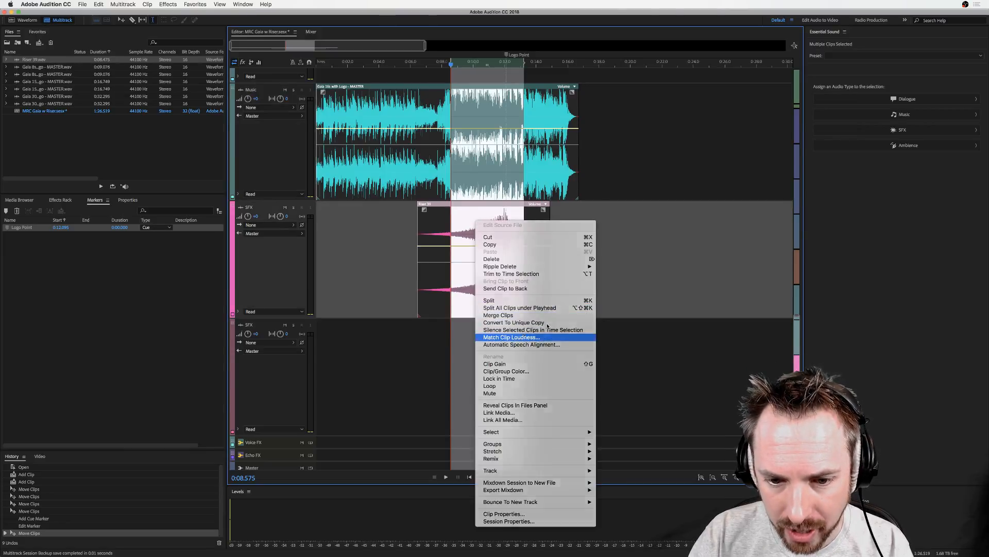
left_click(517, 337)
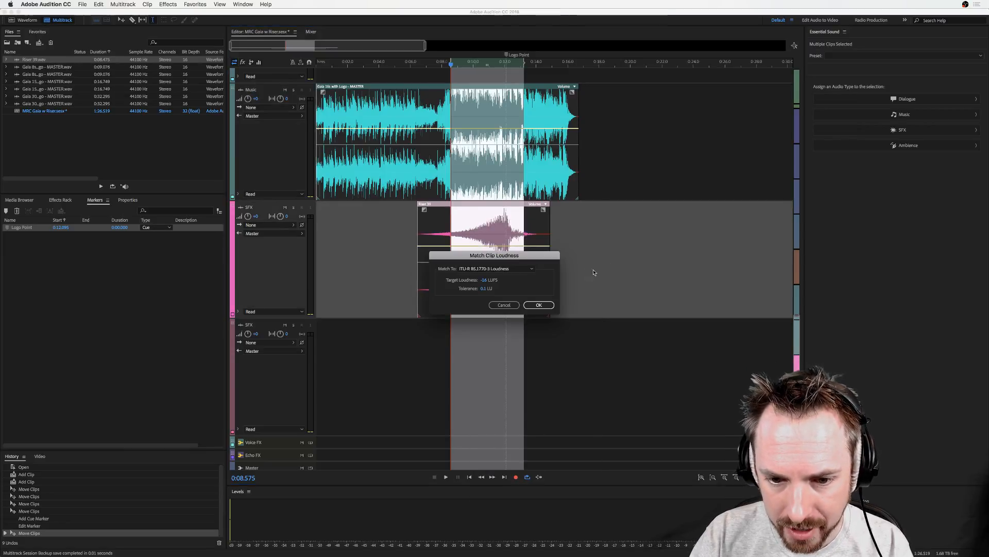
left_click(539, 305)
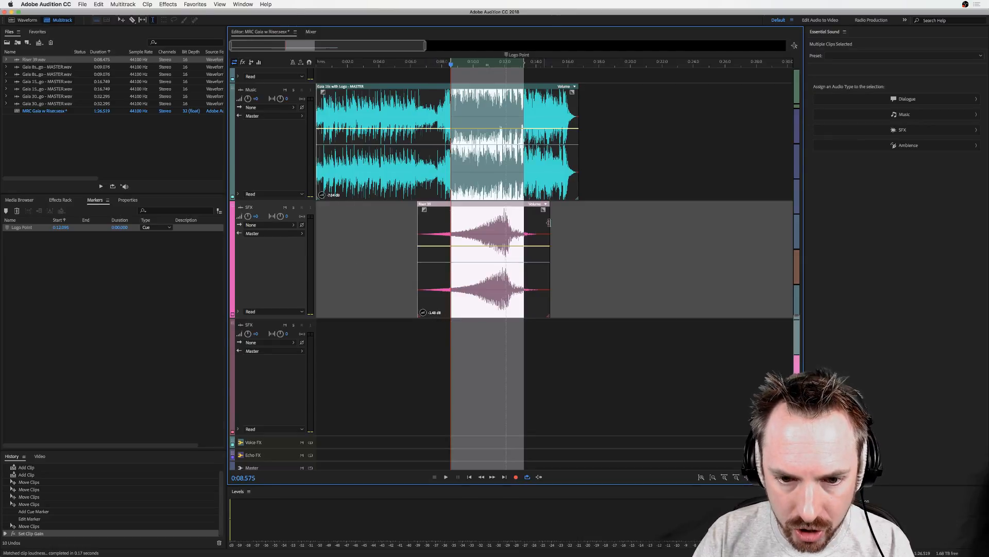
- Play the music and riser together from 0:06.267 past the Logo Point to judge their relative levels
left_click(598, 225)
left_click(414, 180)
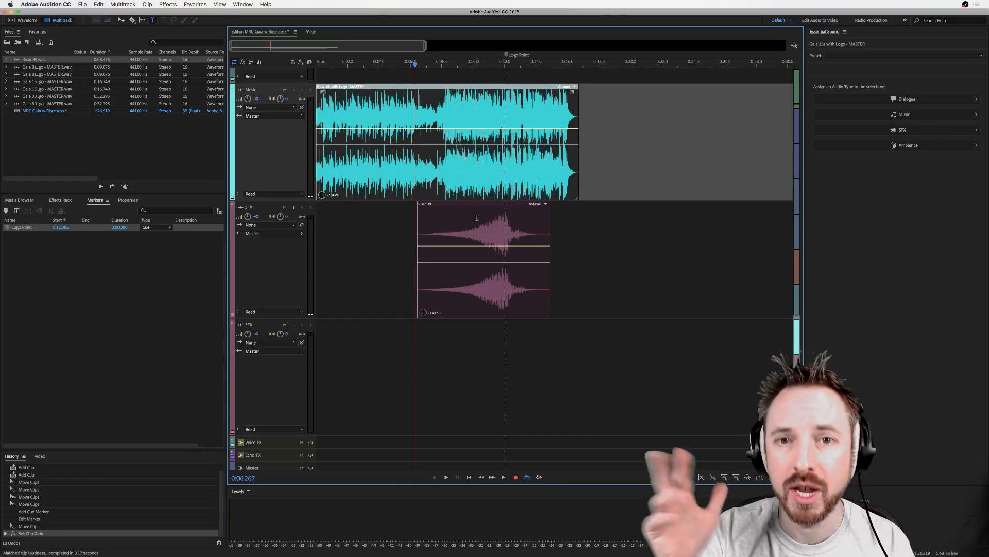
key("space")
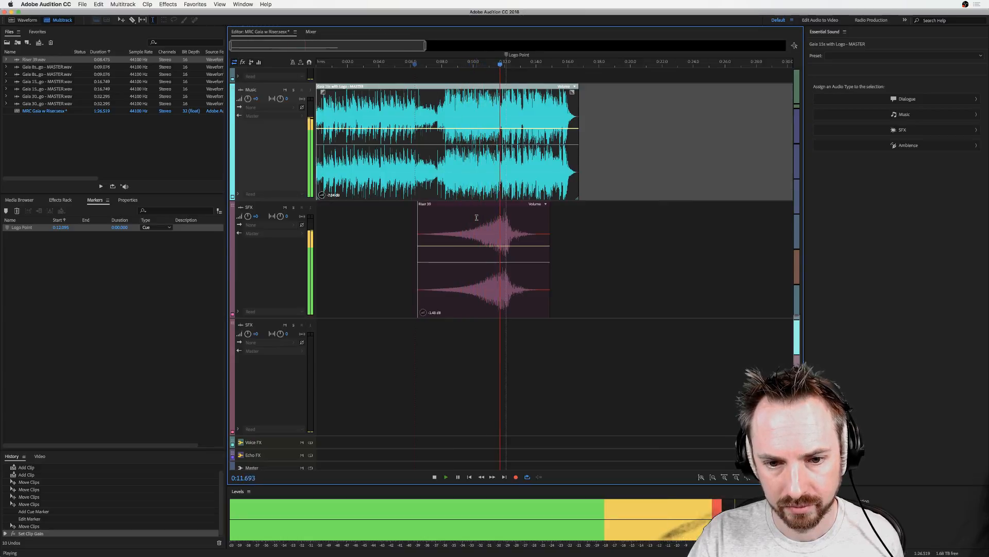
key("space")
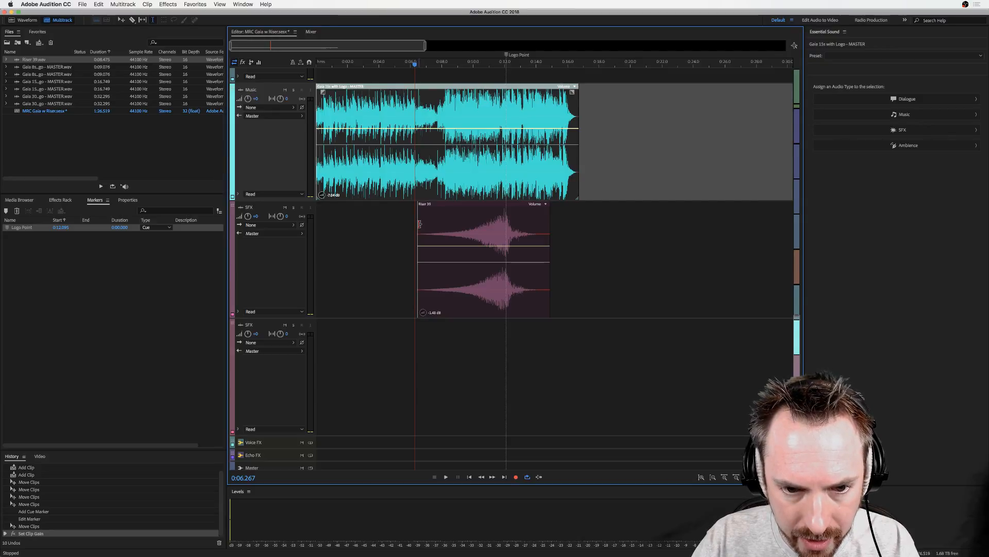
- Trim the start of the Riser 39 clip to about 0:08.2 and give it a very short fade-in, checking it in playback
left_click_drag(418, 223, 467, 209)
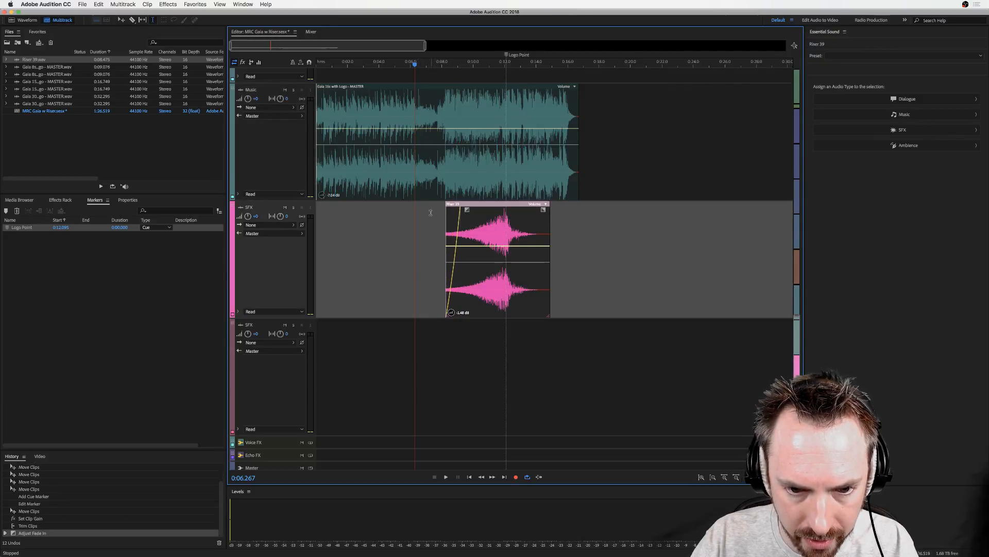
key("space")
key("space")
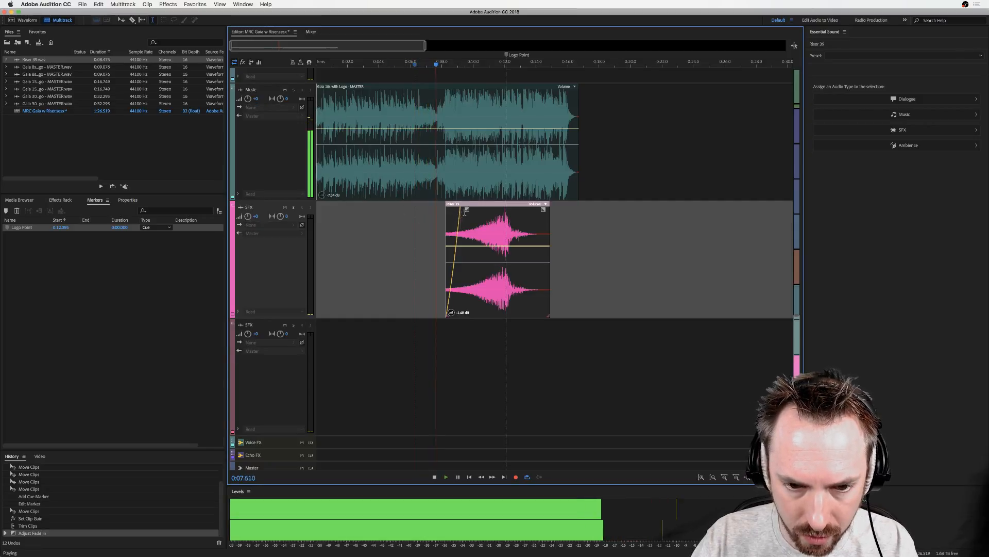
left_click_drag(468, 210, 456, 210)
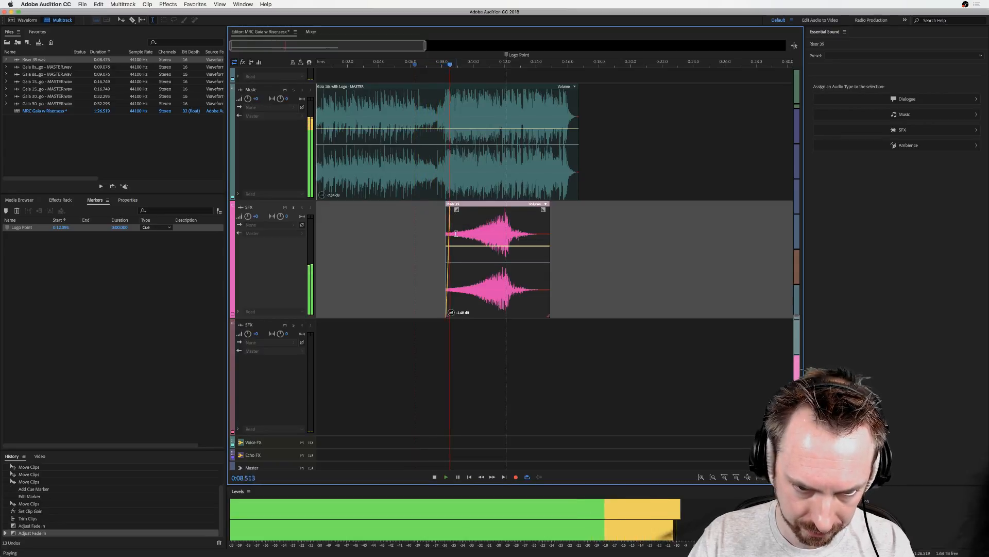
key("space")
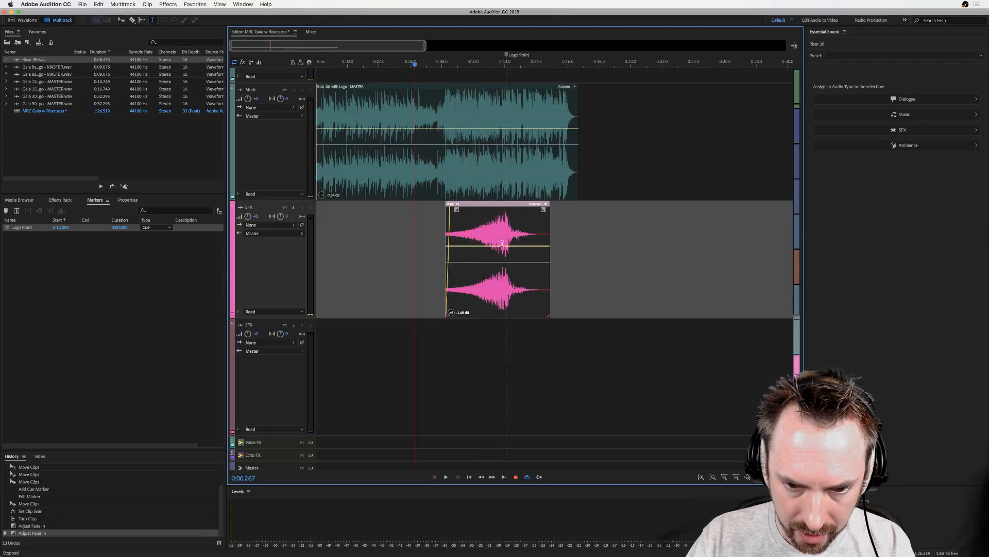
- Add a volume keyframe to the riser clip just before the Logo Point and lower the clip's level up to that point
left_click_drag(507, 248, 505, 252)
key("space")
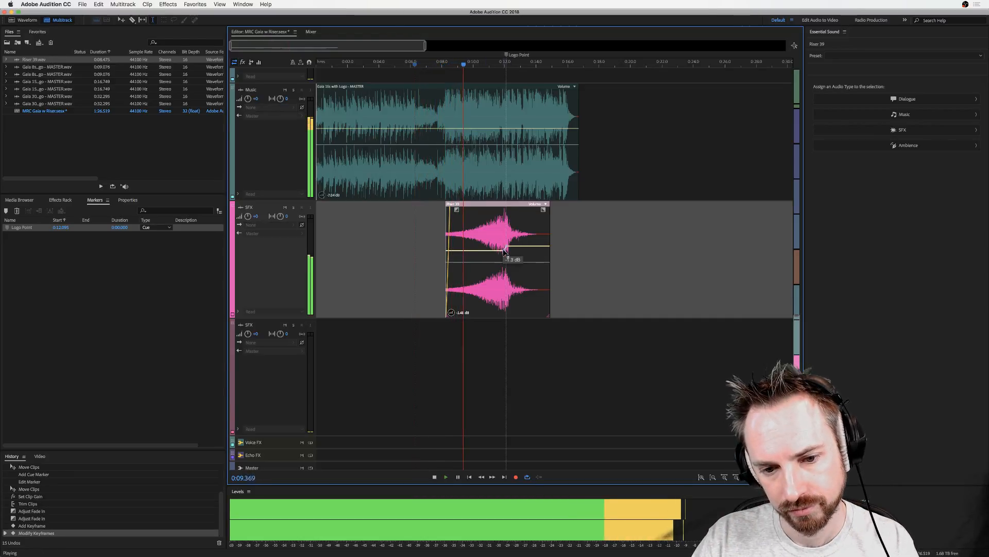
left_click_drag(506, 251, 505, 257)
key("space")
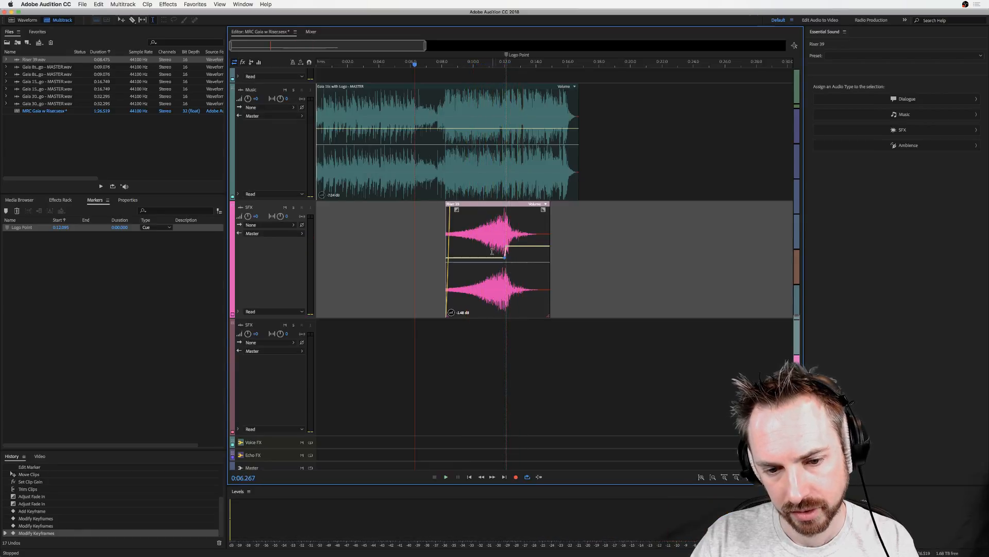
- Lower the riser's volume before the Logo Point slightly further and play from 0:09.701 to check the jump in level
key("space")
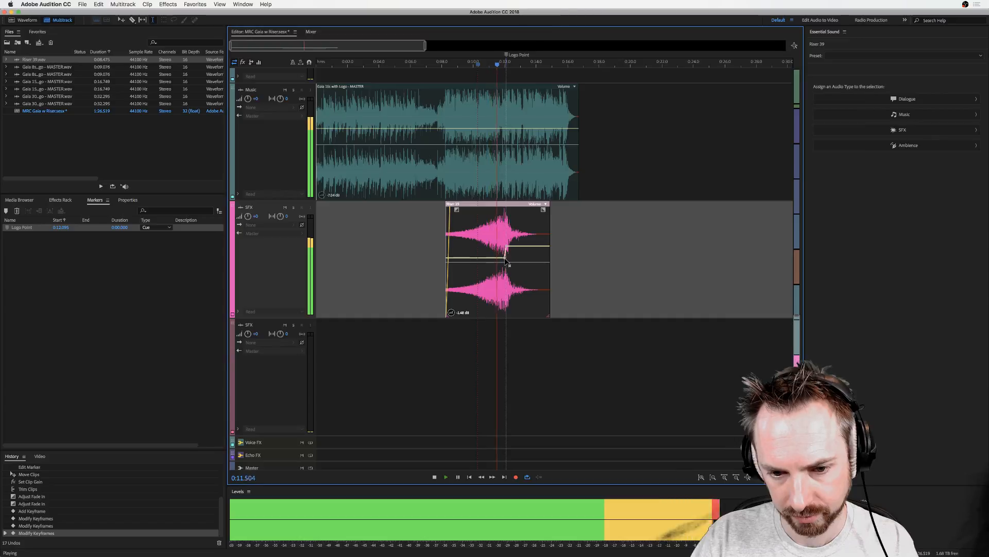
left_click_drag(505, 259, 504, 261)
key("space")
left_click(469, 253)
key("space")
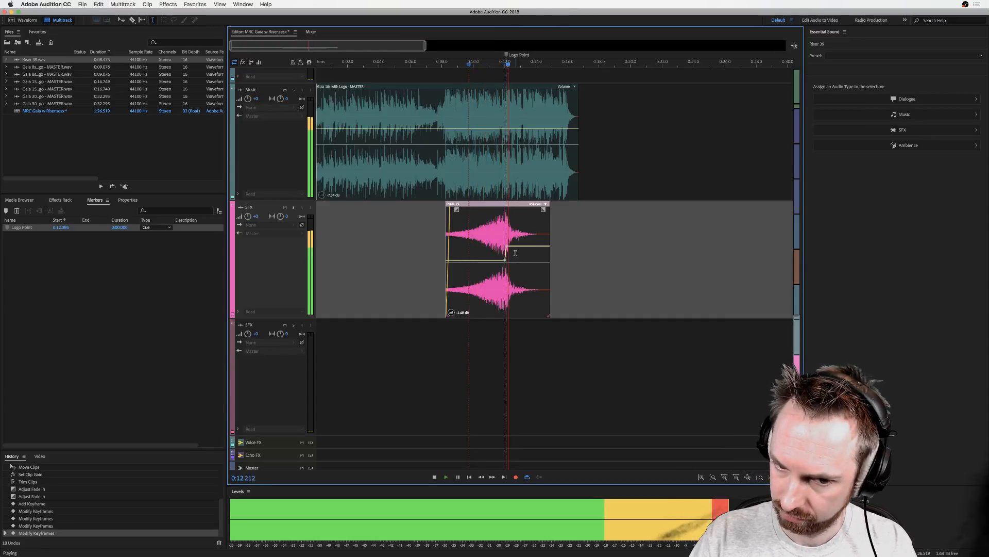
key("space")
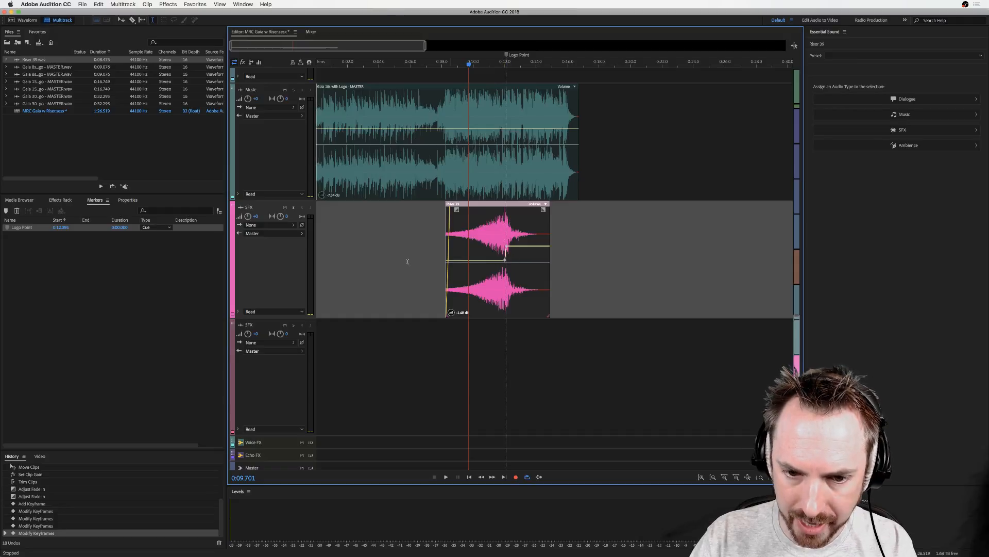
- Play the riser soloed from 0:09.701, and play it again with the SFX track unsoloed to compare it with the music
left_click(292, 209)
key("space")
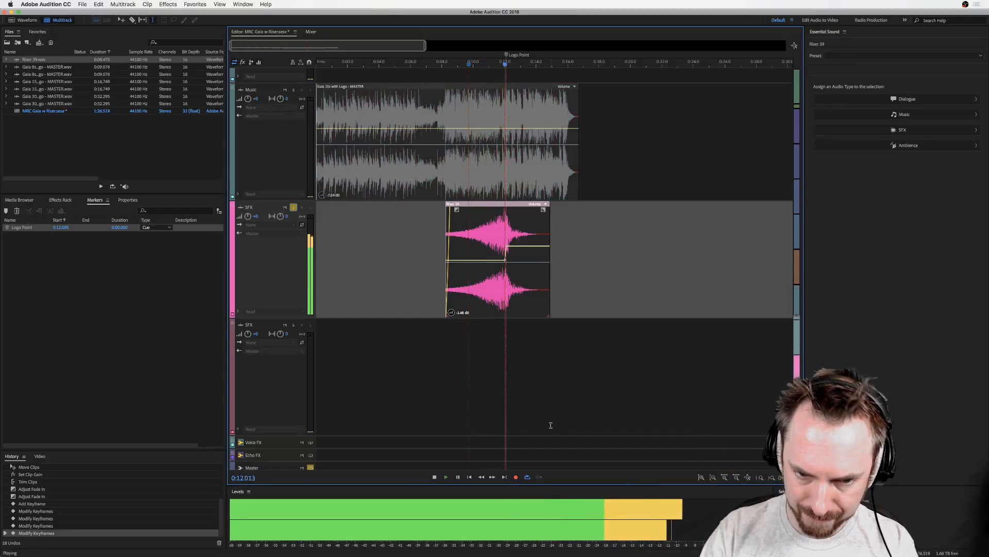
key("space")
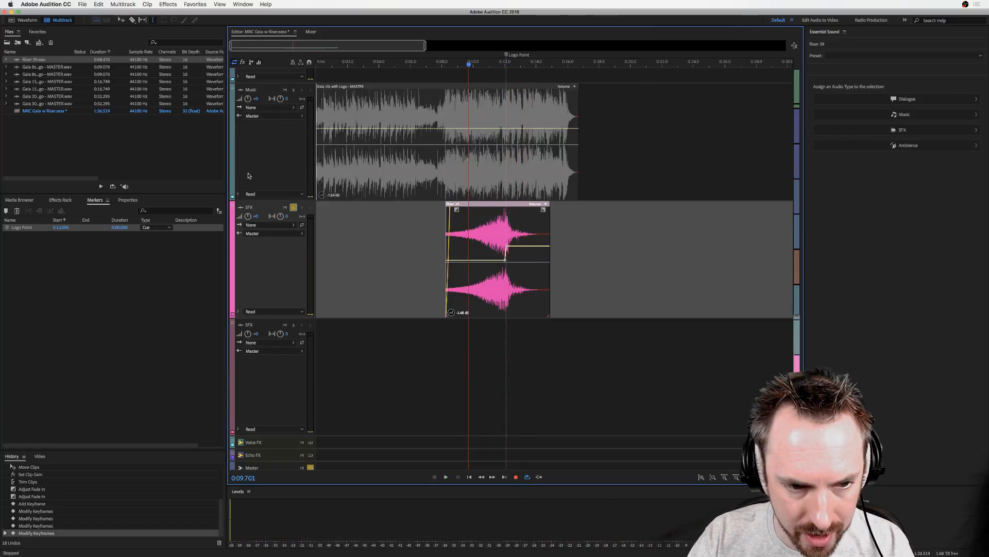
left_click(293, 208)
key("space")
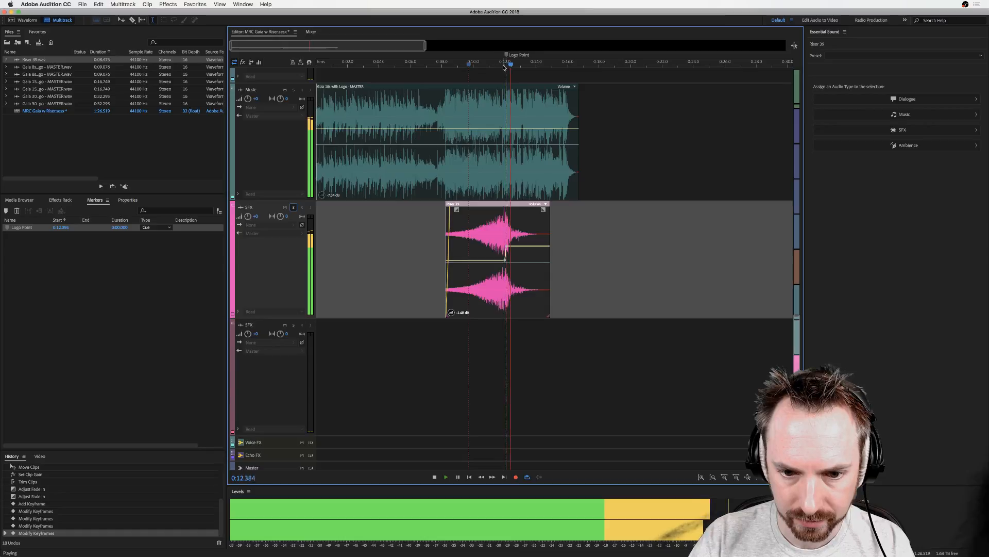
key("space")
- Cut the Gaia 15s music clip at the Logo Point (0:12.095) and delete all the music after it
scroll(500, 66, "up", 5)
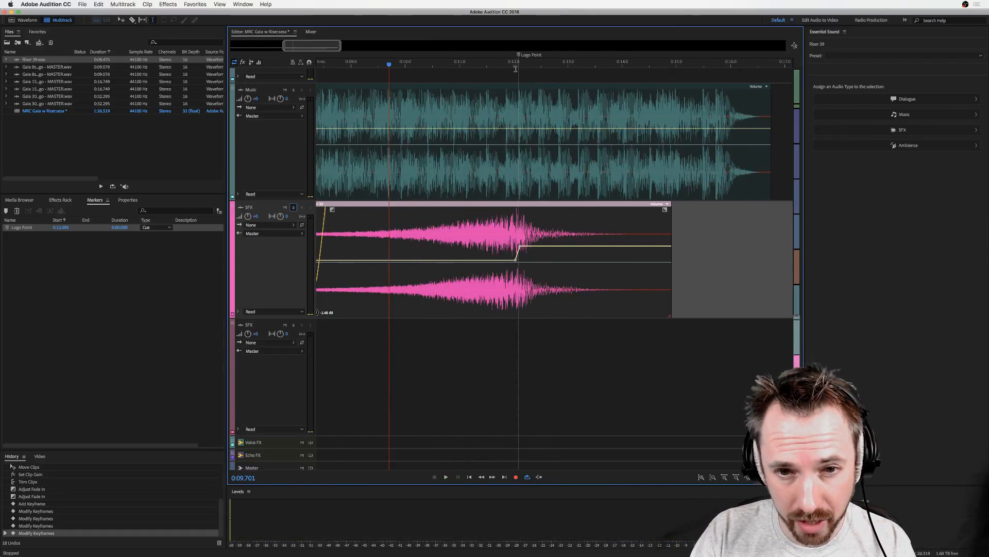
scroll(516, 66, "up", 3)
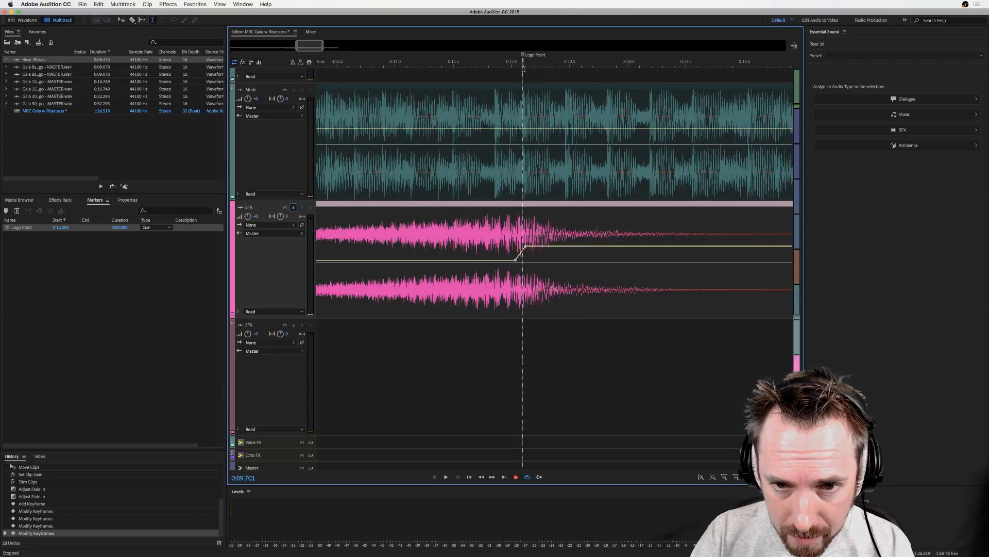
scroll(524, 68, "up", 2)
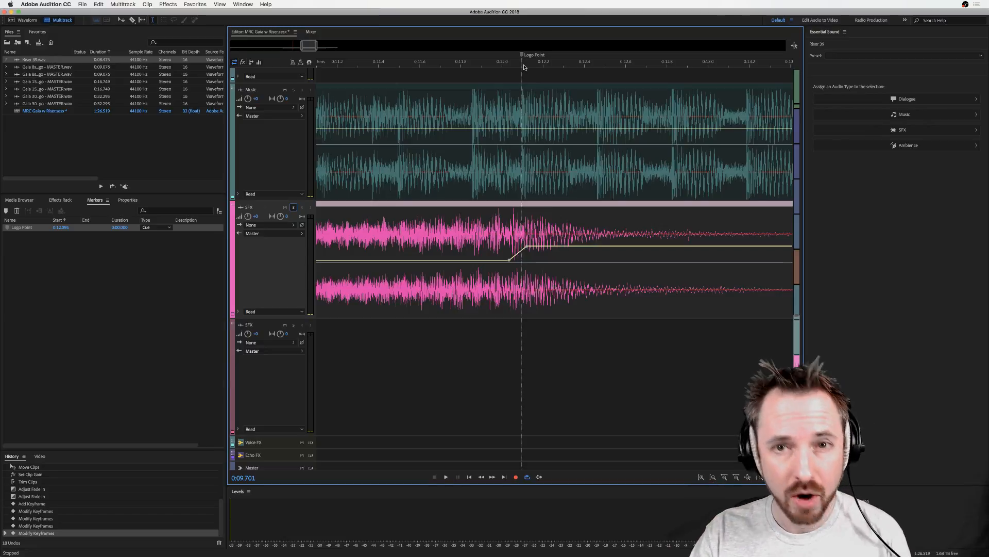
scroll(519, 67, "down", 3)
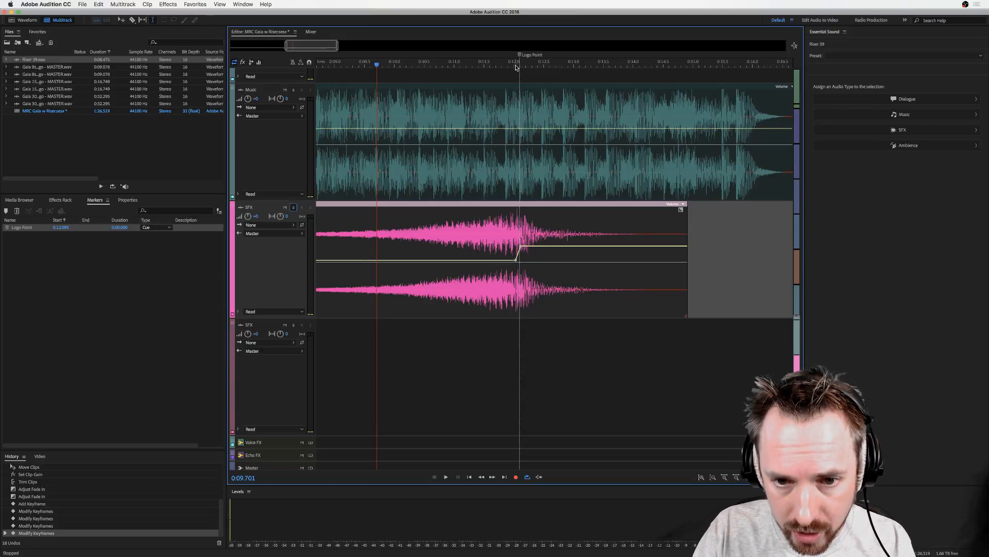
scroll(516, 66, "up", 4)
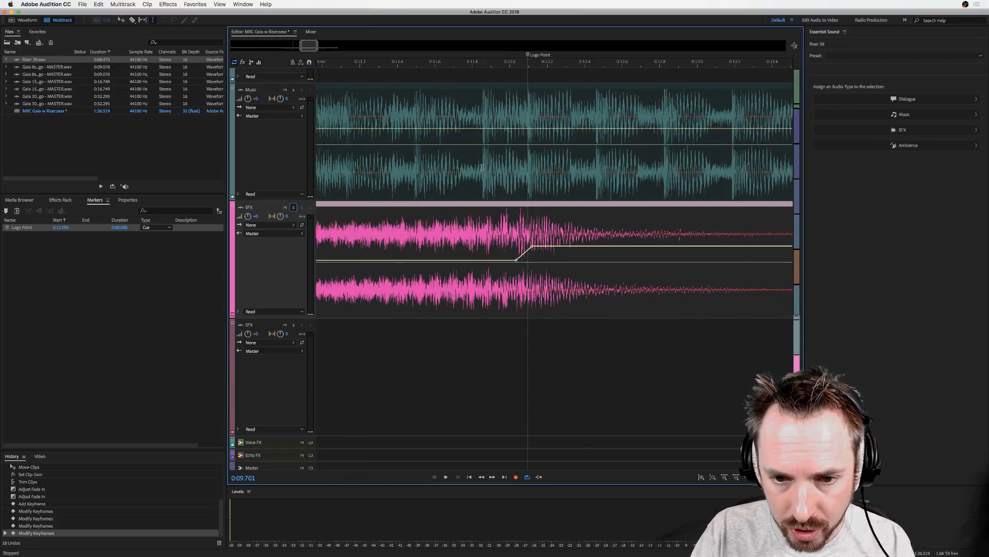
left_click(479, 165)
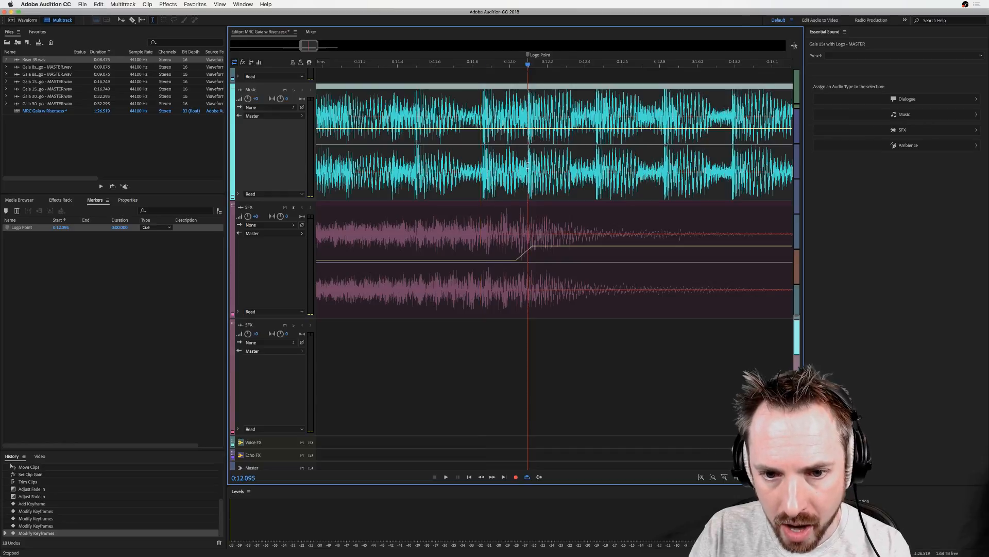
left_click_drag(528, 165, 663, 171)
key("Delete")
left_click(673, 170)
key("Delete")
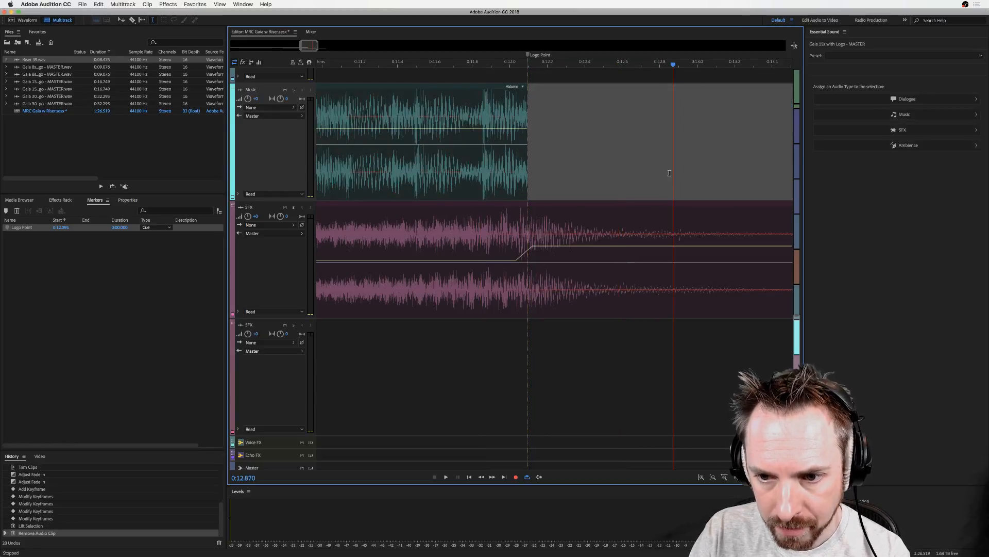
- Play the shortened music and the riser from 0:08.191 through the Logo Point to check the ending
scroll(495, 71, "down", 6)
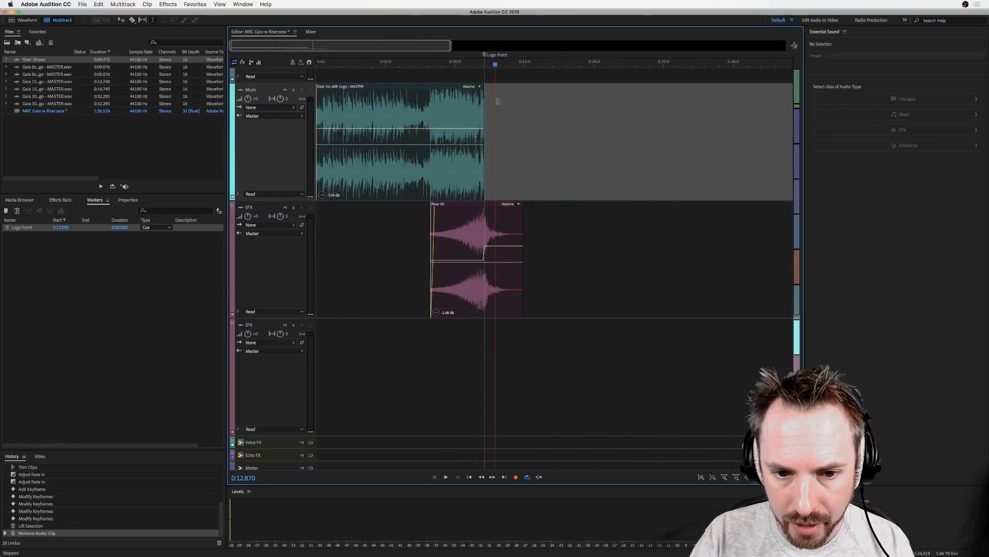
left_click(428, 192)
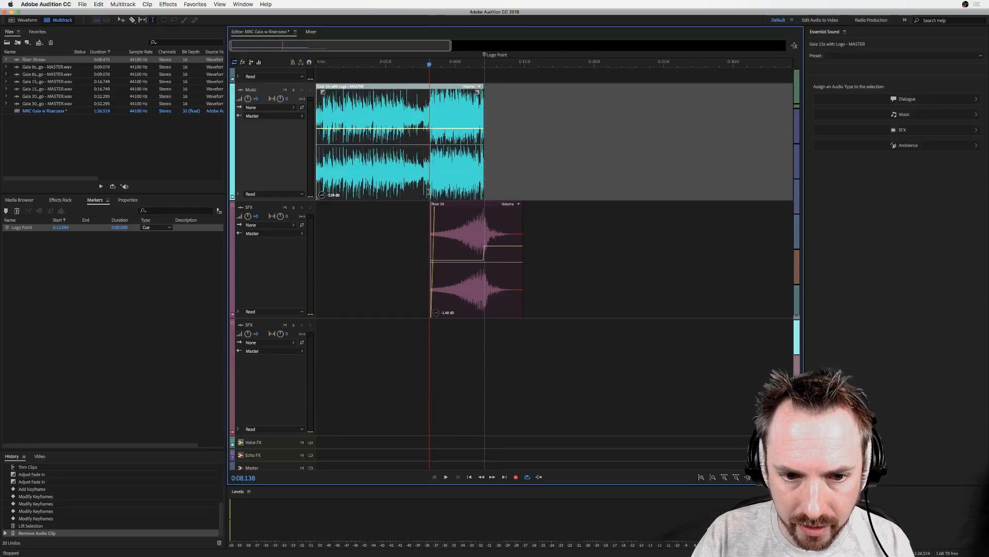
left_click(430, 191)
key("space")
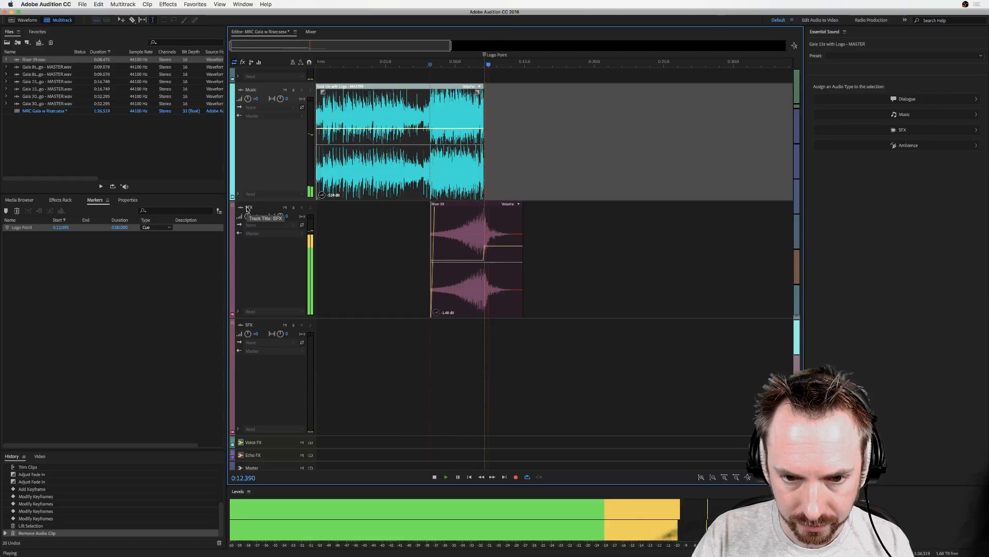
key("space")
- Extend the end of the music clip past the Logo Point to about 0:12.19, playing the ending between adjustments
scroll(479, 57, "up", 5)
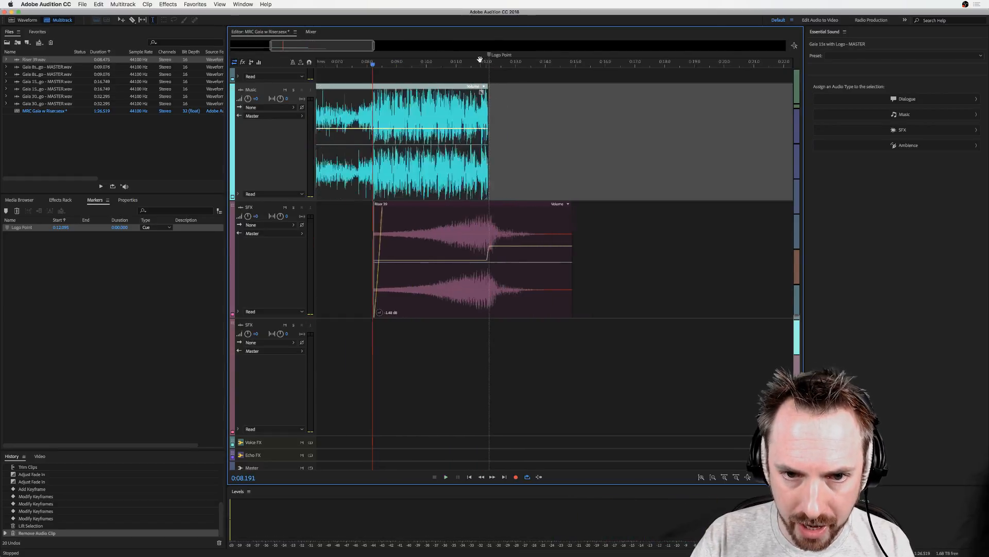
mouse_move(520, 117)
left_mouse_down()
mouse_move(543, 116)
mouse_move(523, 115)
left_mouse_up()
key("space")
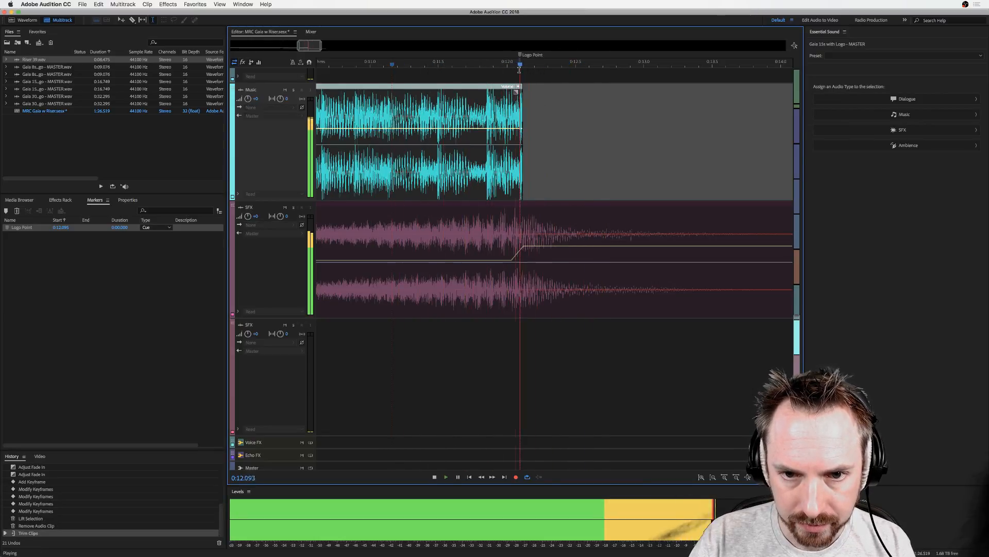
key("space")
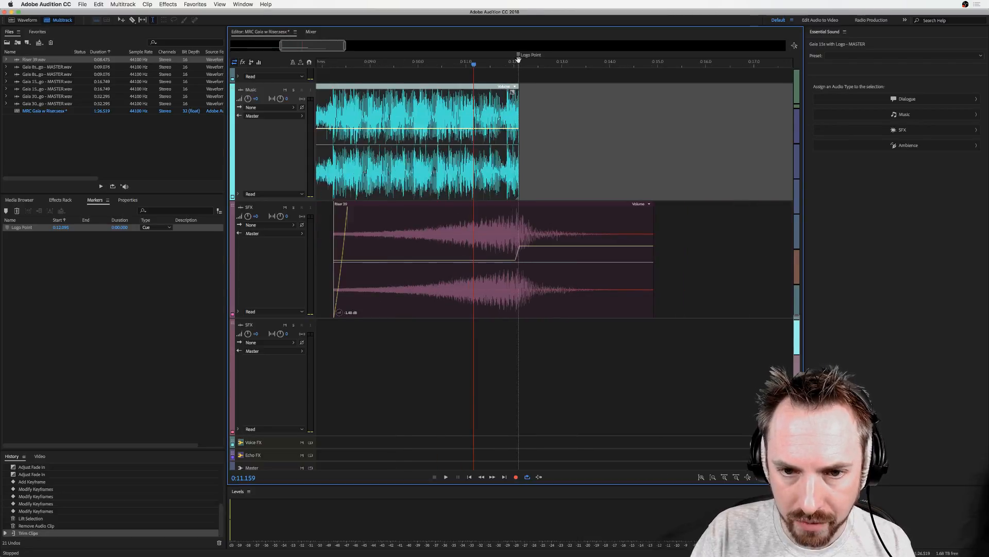
scroll(517, 59, "up", 5)
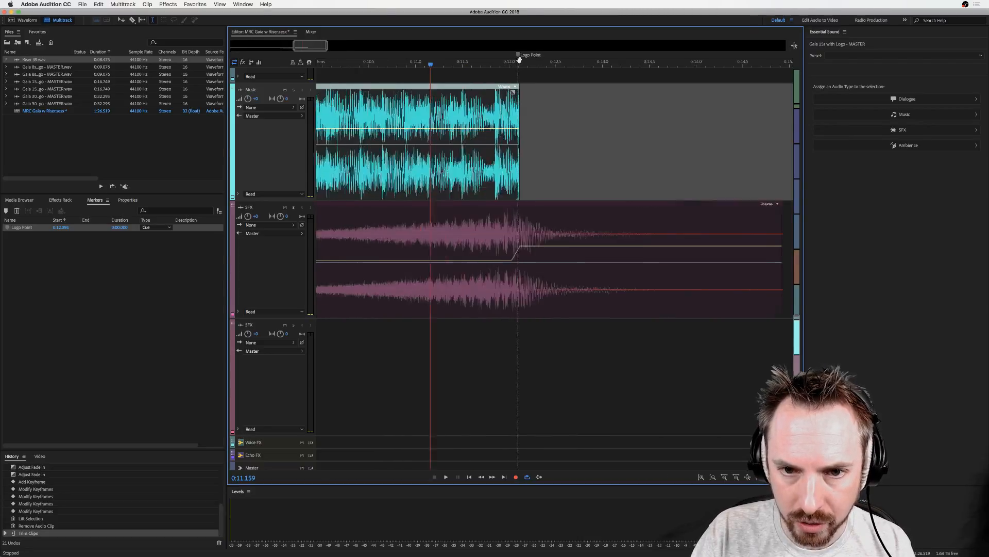
left_click(508, 109)
left_click_drag(524, 110, 571, 111)
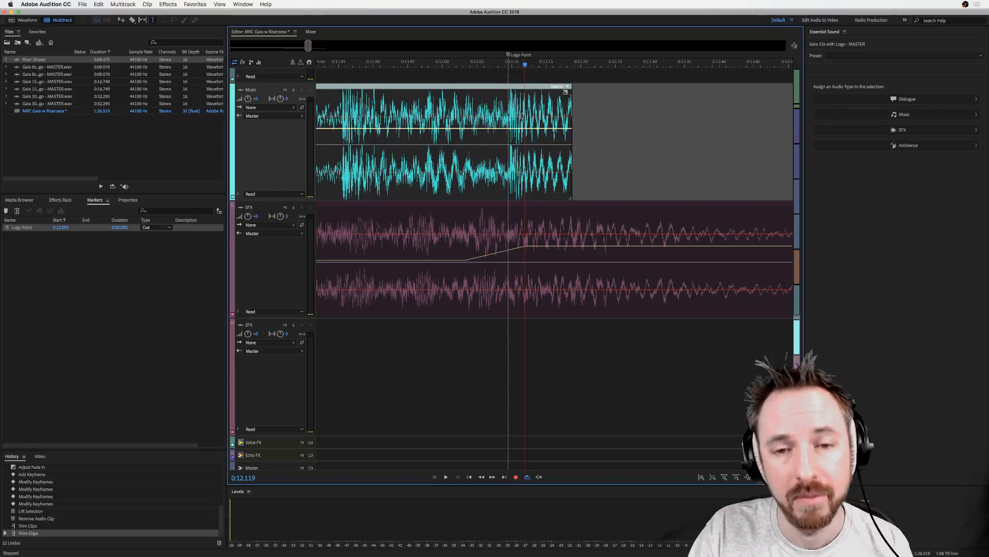
- Split the Gaia 15s music clip at the Logo Point (0:12.095) and move its short tail onto the Music (Auto) track
left_click(508, 110)
key("super+k")
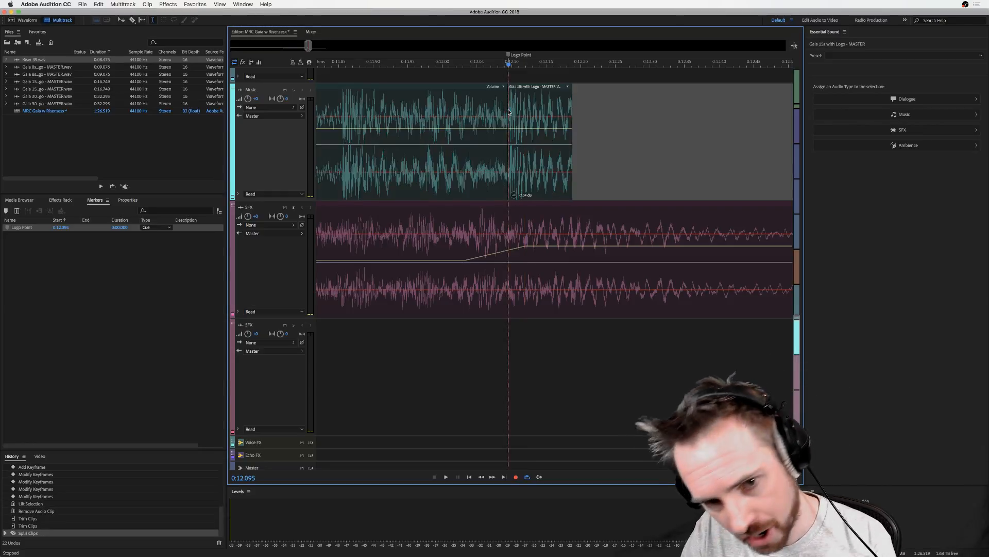
mouse_move(522, 107)
left_mouse_down()
mouse_move(522, 342)
mouse_move(525, 126)
left_mouse_up()
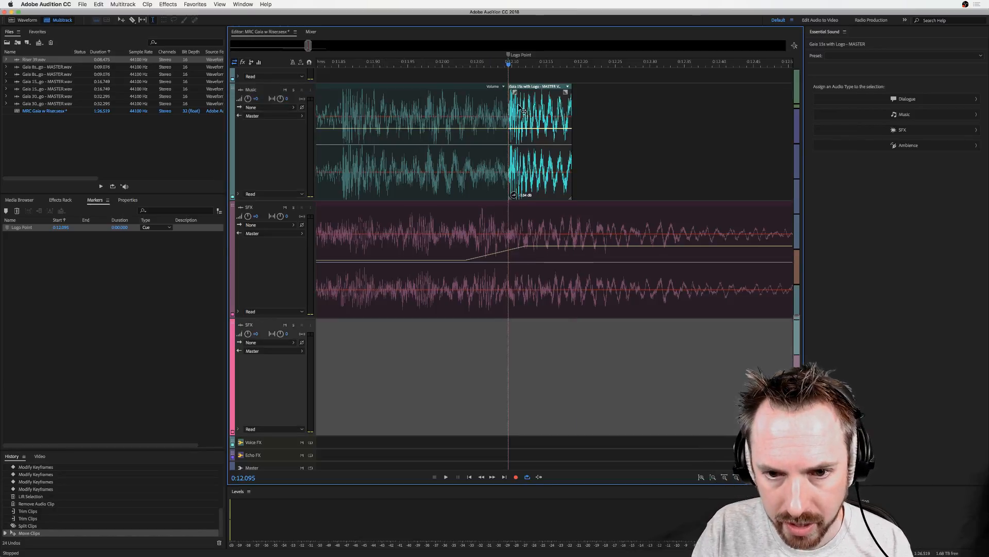
scroll(533, 122, "up", 3)
left_click_drag(539, 250, 539, 133)
left_click(473, 196)
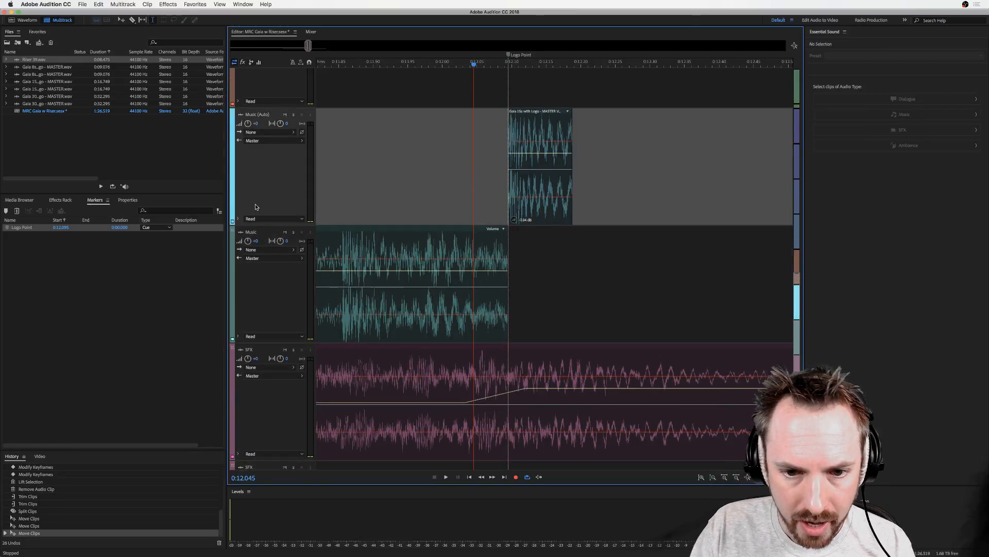
- Add a Studio Reverb after Dynamics Processing in the Music (Auto) track's effects rack
left_click(61, 200)
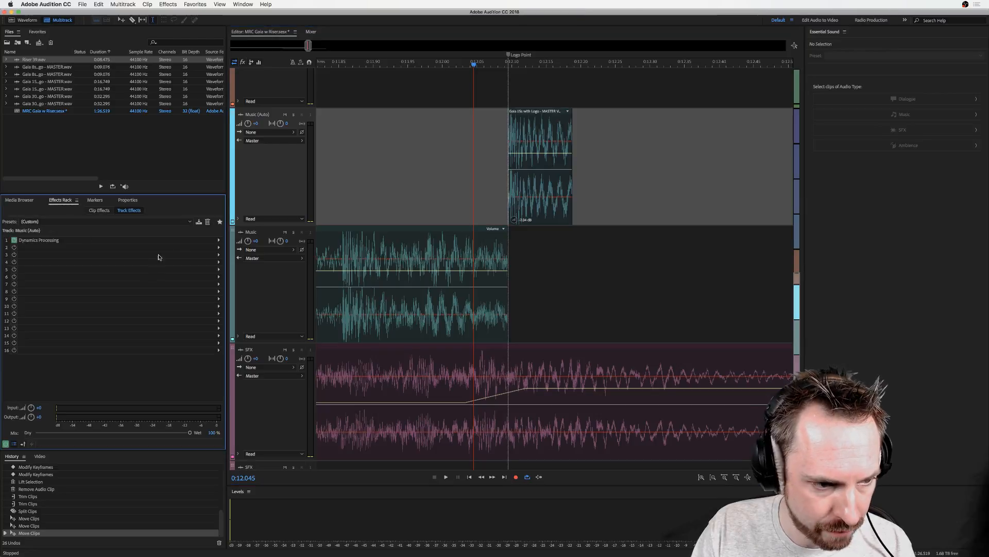
left_click(216, 251)
mouse_move(289, 310)
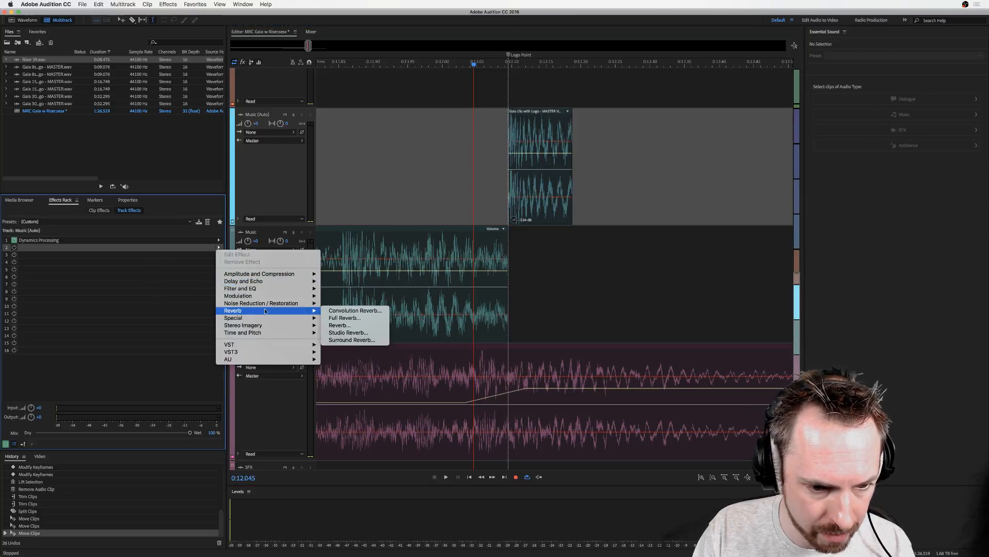
left_click(349, 332)
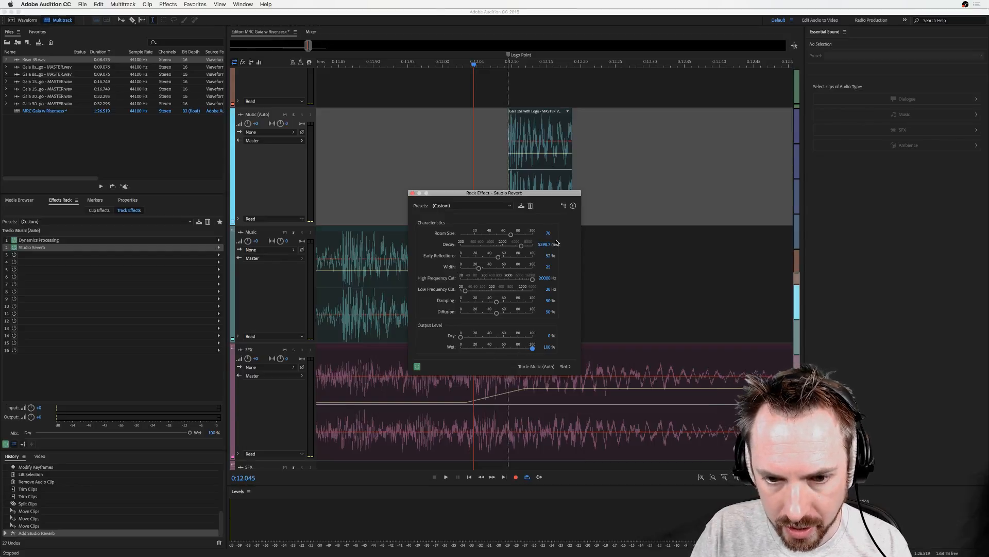
- Solo the Music (Auto) track and play the reverberated music tail from 0:12.045
key("space")
key("space")
left_click(294, 114)
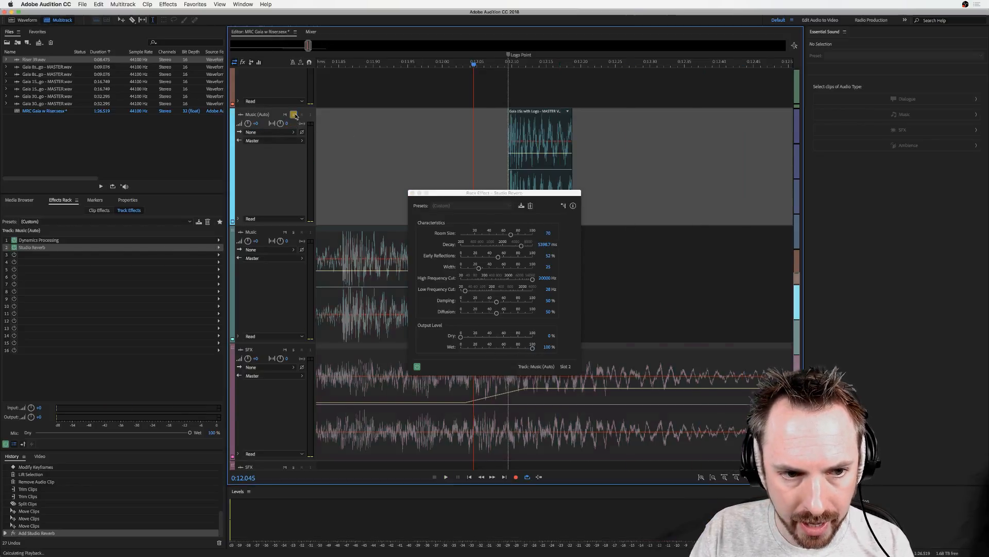
key("space")
key("space")
key("space")
key("space")
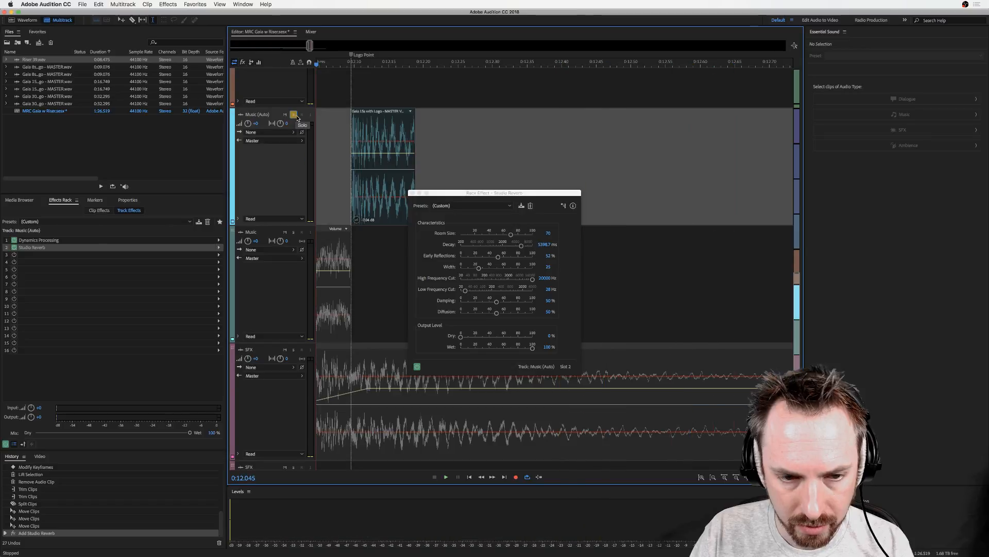
- Try the Studio Reverb output at 100% dry and 0% wet, playing the music tail between adjustments
left_click_drag(461, 335, 562, 339)
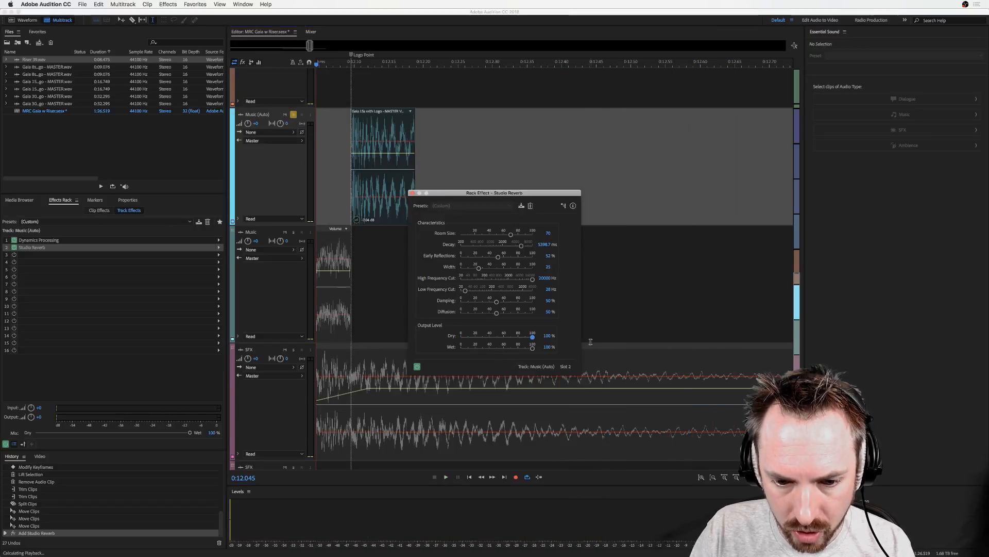
key("space")
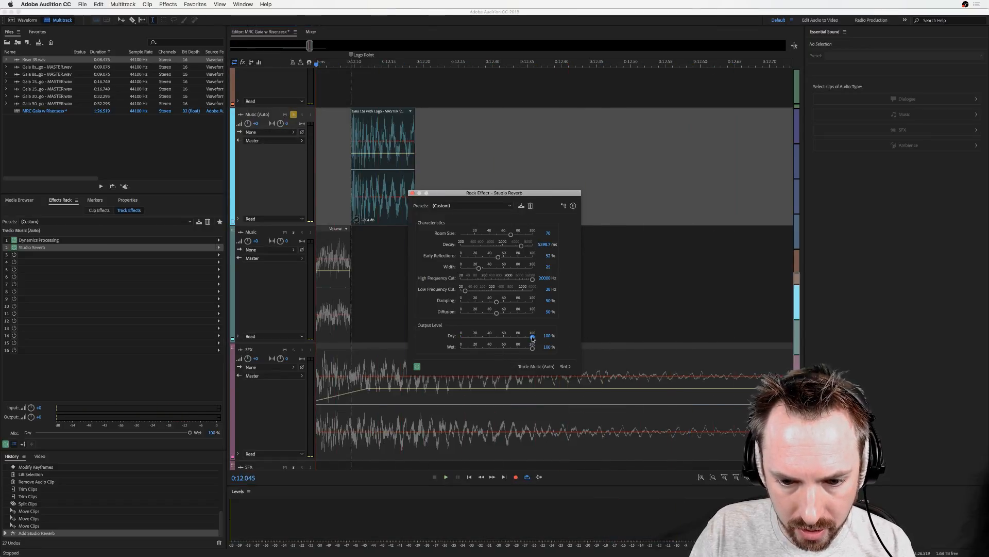
key("space")
key("space")
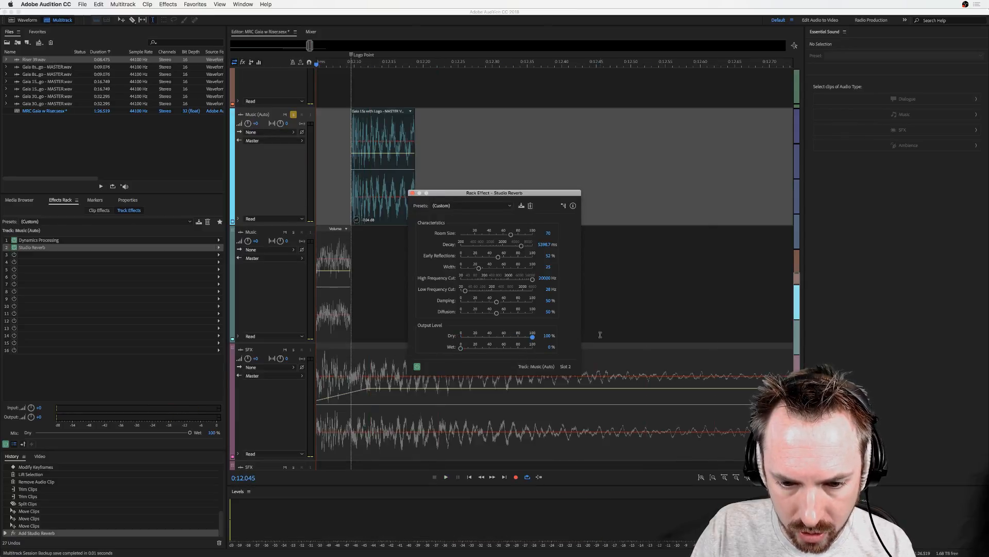
key("space")
key("space")
key("space")
key("space")
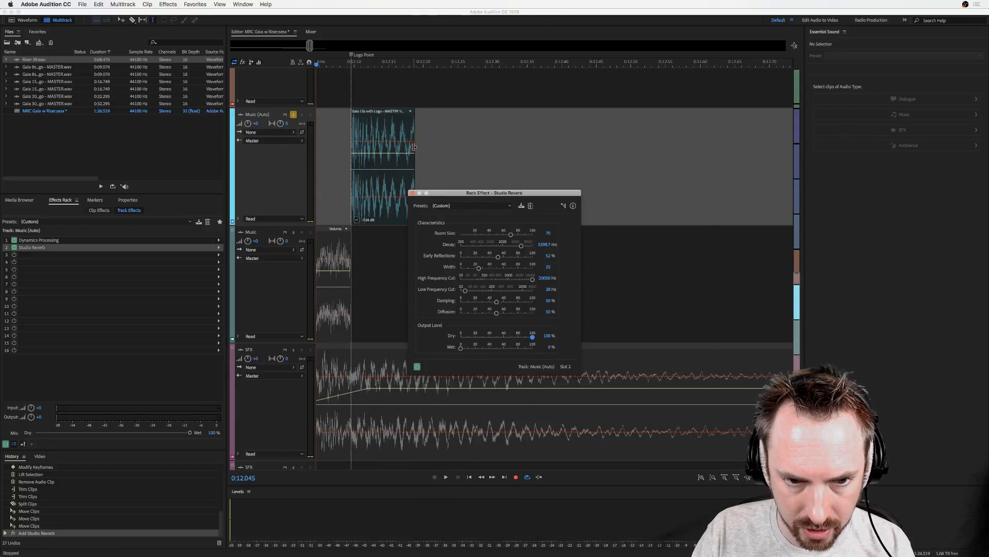
- Trim the end of the music tail clip to about 0:12.17 and play the result
mouse_move(414, 147)
left_mouse_down()
mouse_move(601, 140)
mouse_move(405, 141)
left_mouse_up()
key("space")
key("space")
- Set the Studio Reverb output to 0% dry and 100% wet and close its settings
left_click(534, 337)
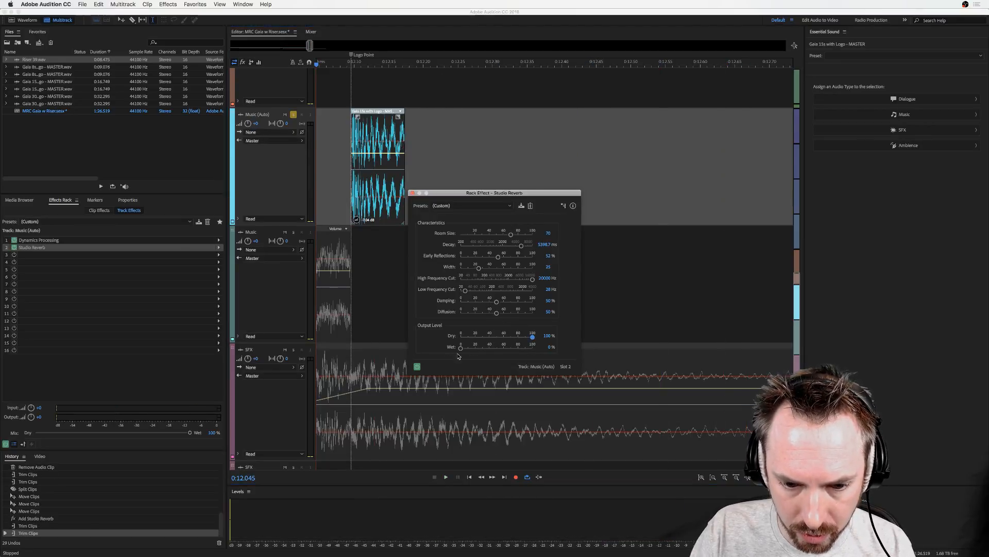
left_click_drag(462, 350, 534, 348)
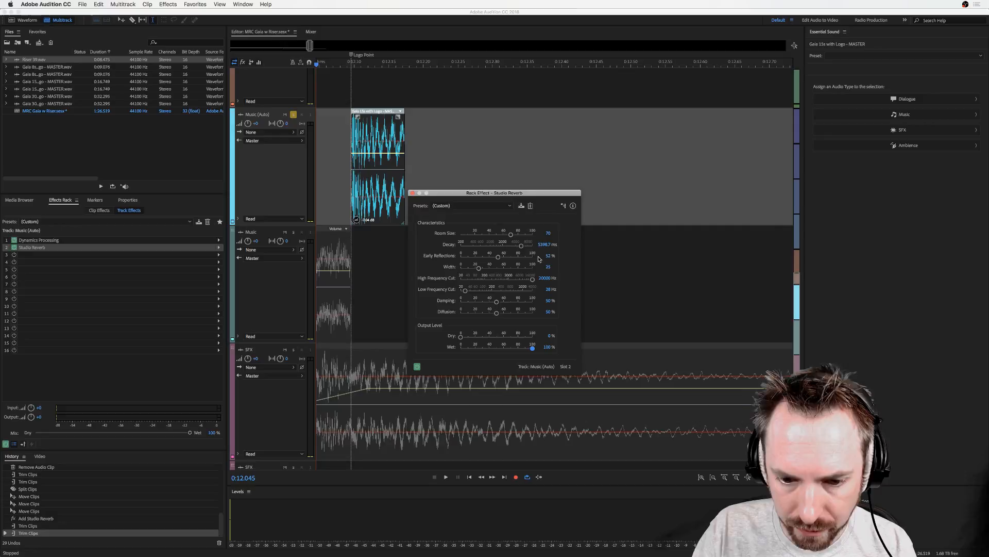
left_click(413, 194)
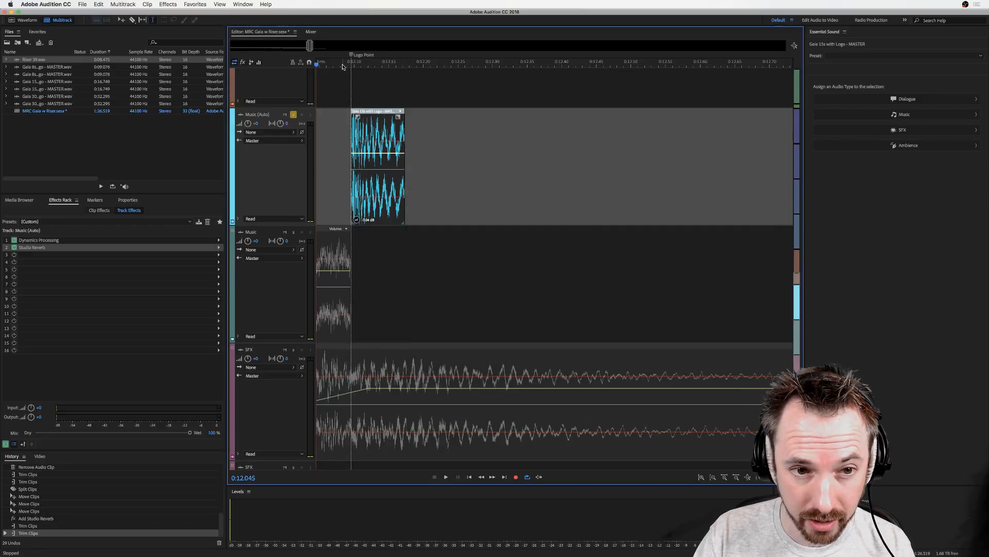
- Unsolo the Music (Auto) track and play the full mix from 0:10.530 through the Logo Point
scroll(343, 67, "down", 8)
scroll(379, 140, "left", 6)
left_click(400, 144)
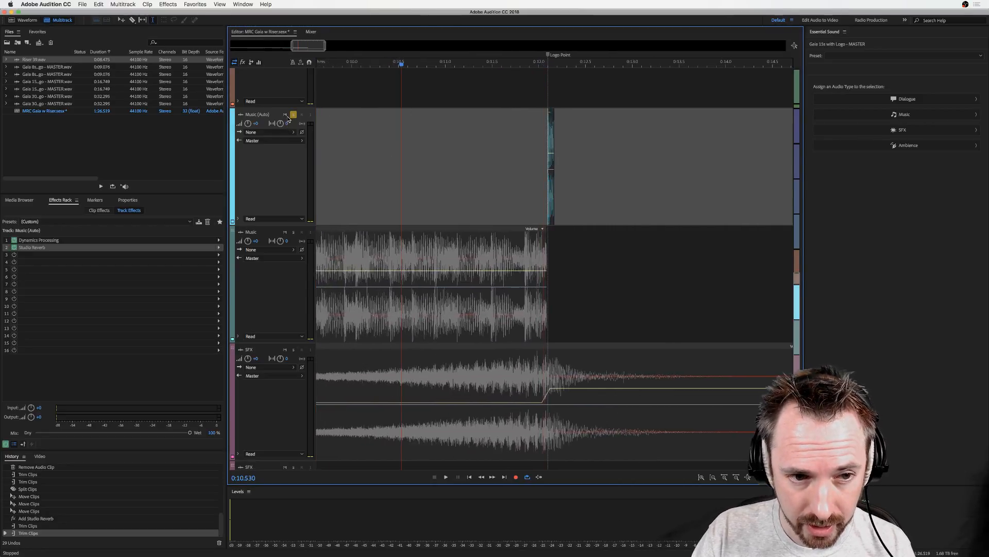
left_click(293, 114)
key("space")
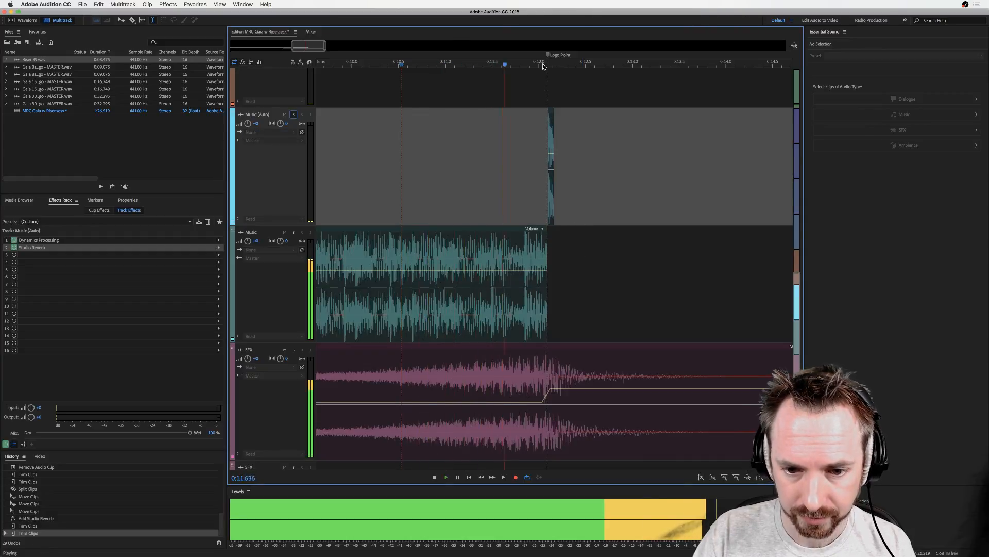
scroll(543, 65, "down", 5)
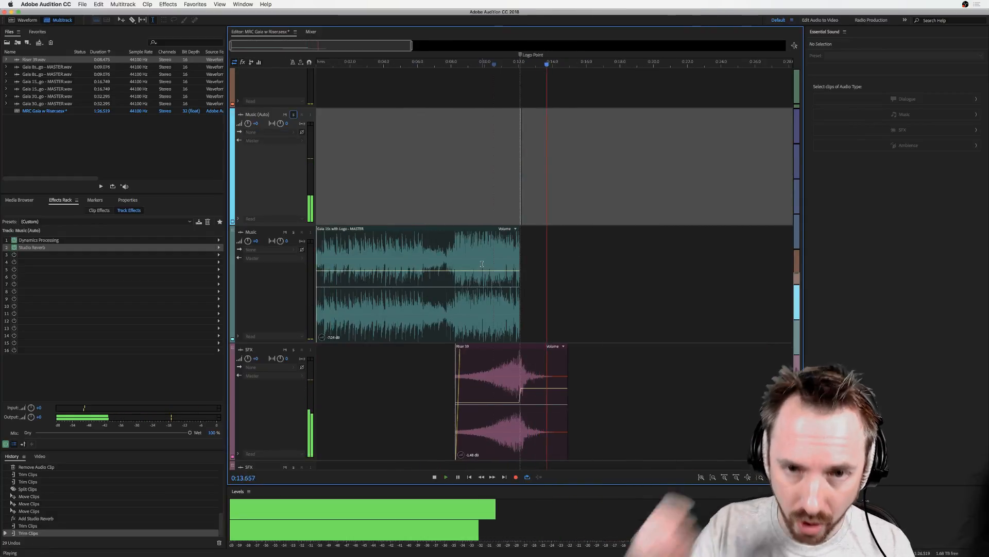
- Replay the mix's ending from 0:10.530, and play the opening of the session from its start
key("space")
key("space")
key("space")
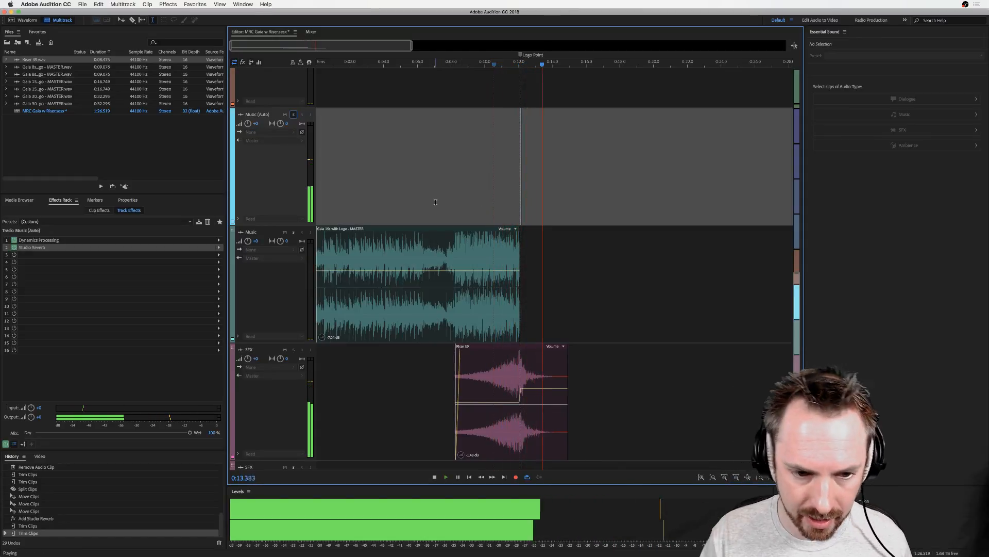
key("Home")
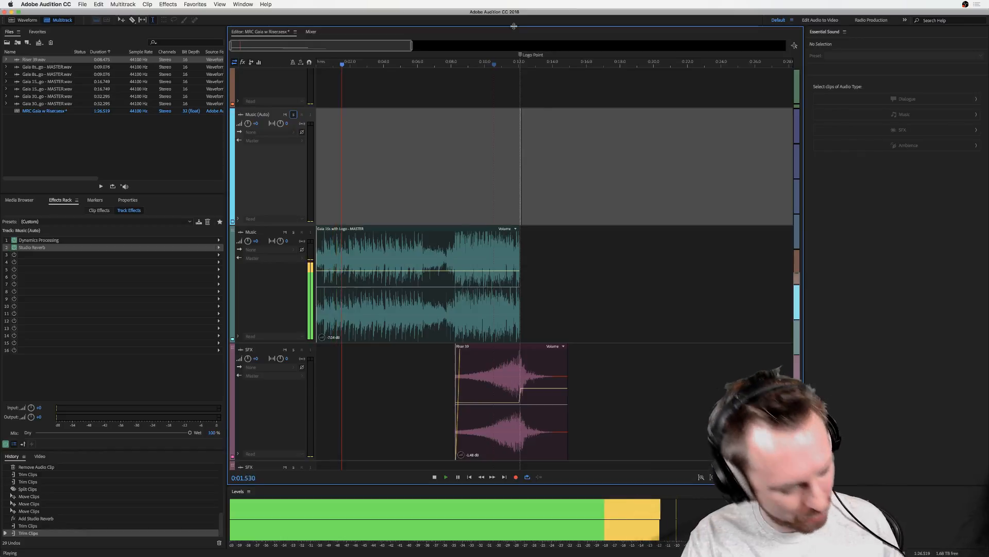
key("space")
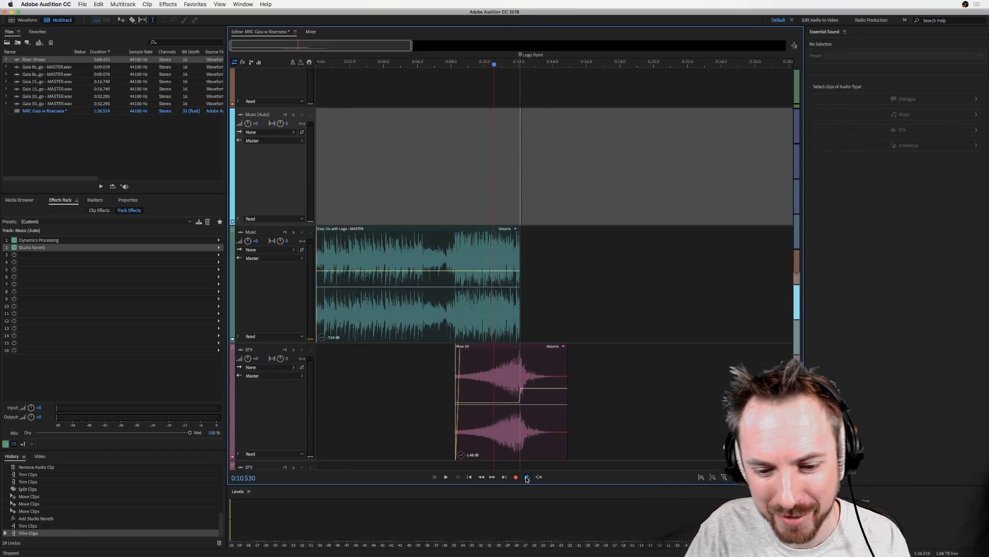
- Switch to Chrome and view the Custom Radio Imaging and Risers Vol. 1 pages of Music Radio Creative
key("super+Tab")
key("super+Tab")
key("super+Tab")
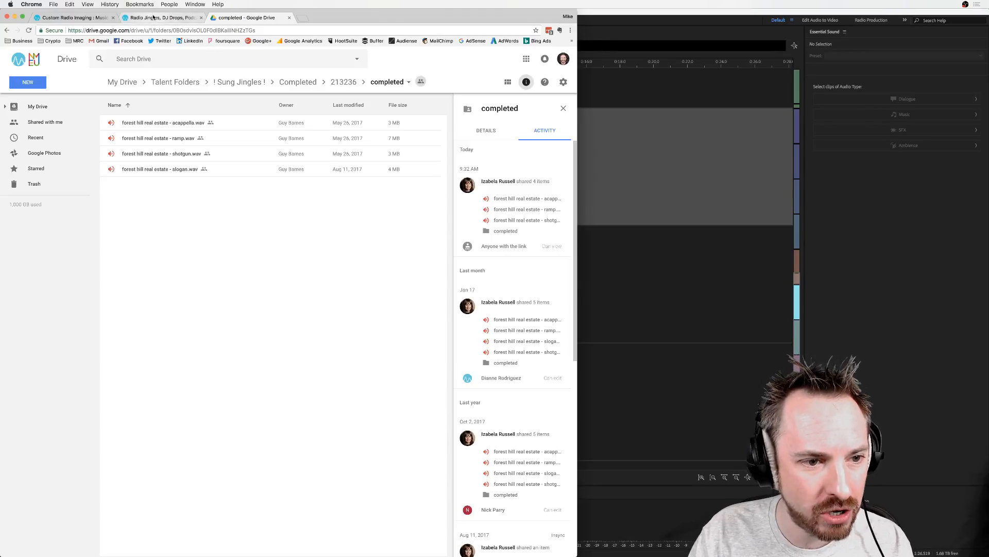
left_click(153, 18)
left_click(170, 29)
left_click(85, 19)
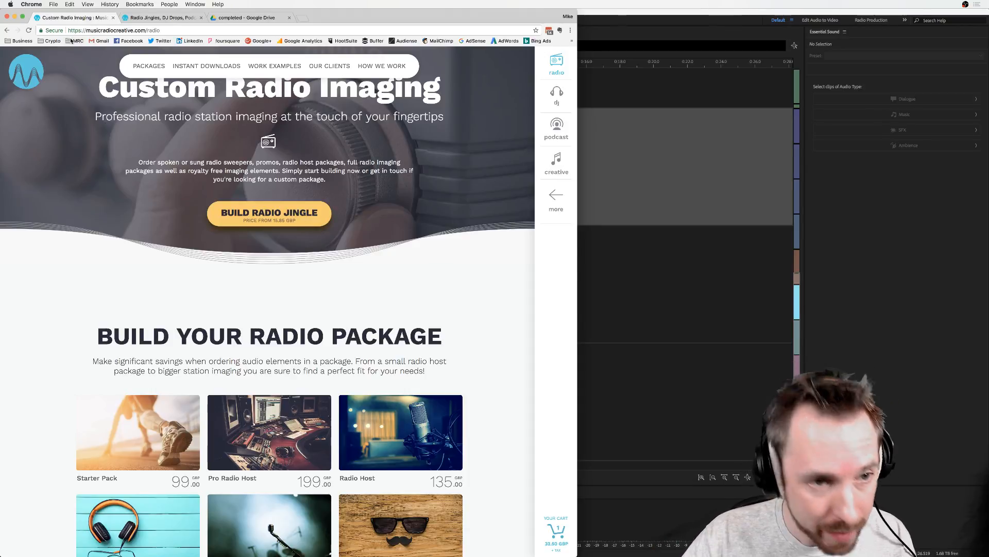
left_click(152, 17)
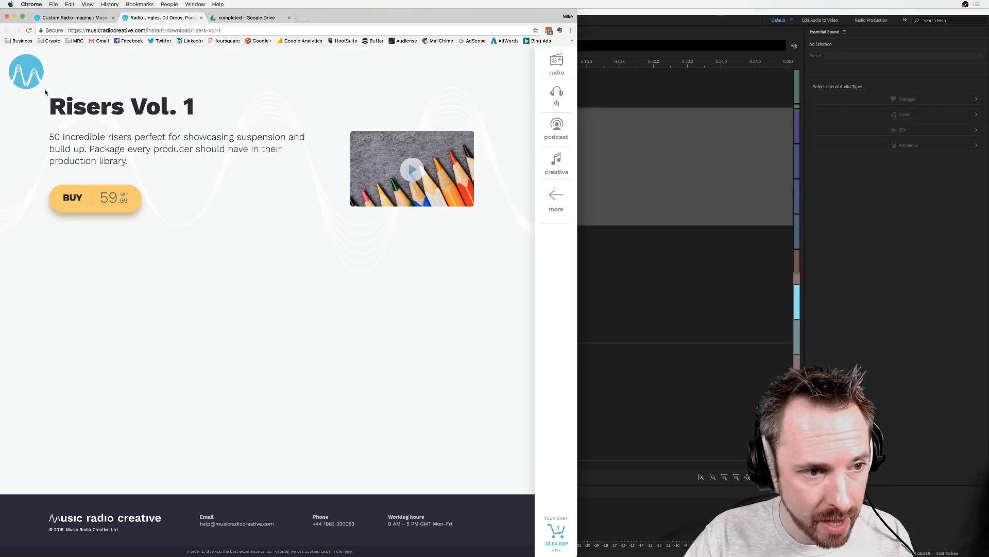
- Find the Risers Vol. 1 package among the SFX & Music downloads on the Custom Radio Imaging page
left_click(90, 18)
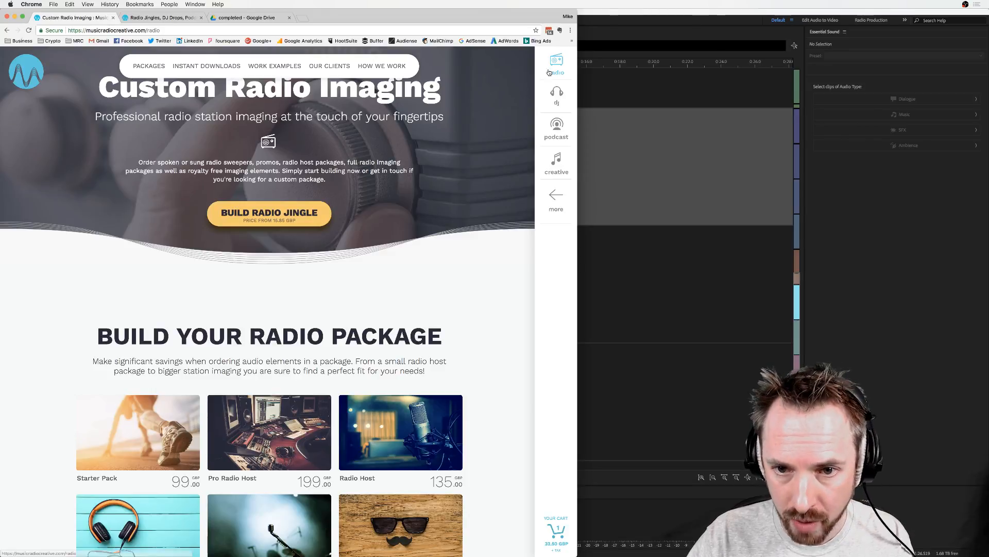
scroll(381, 217, "down", 10)
scroll(381, 217, "down", 3)
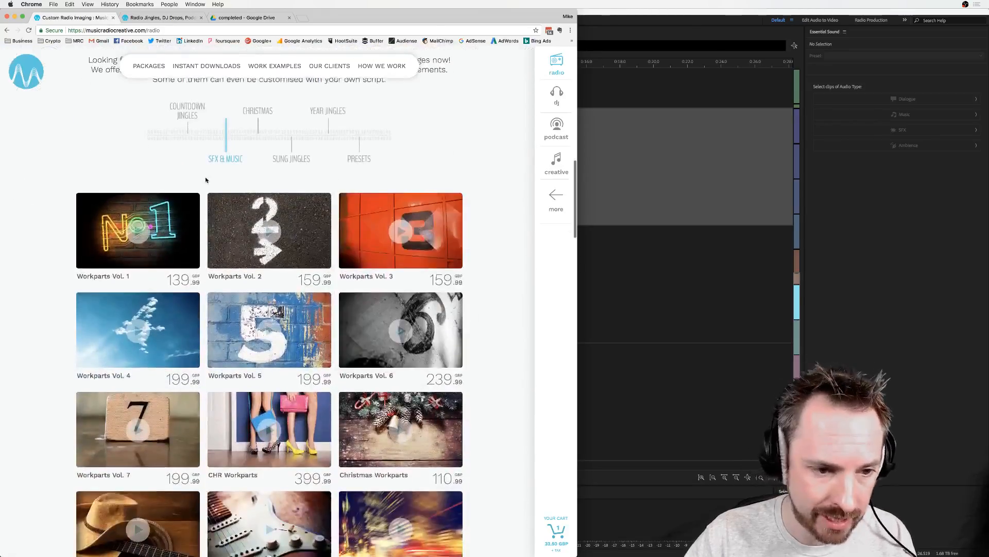
scroll(226, 157, "down", 7)
scroll(226, 157, "down", 5)
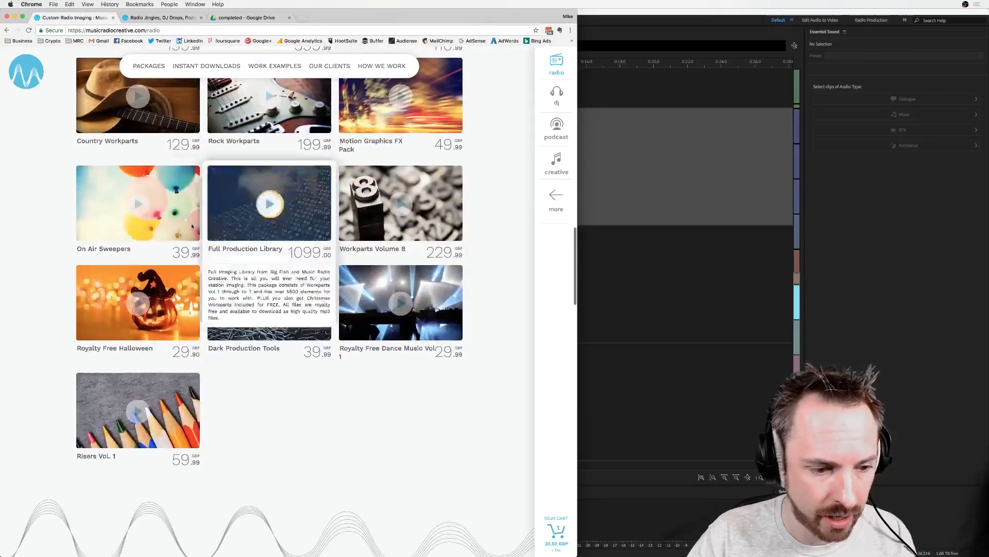
scroll(150, 415, "down", 1)
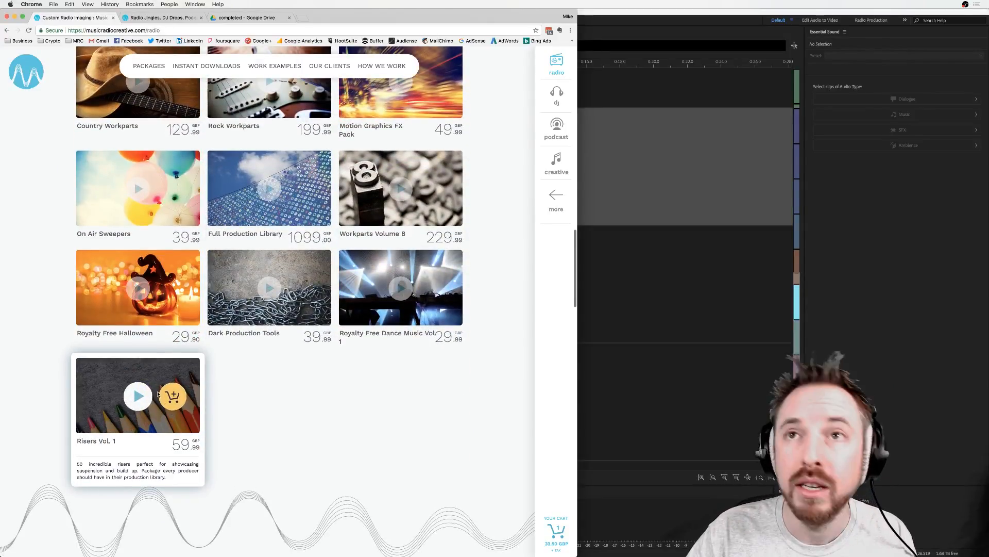